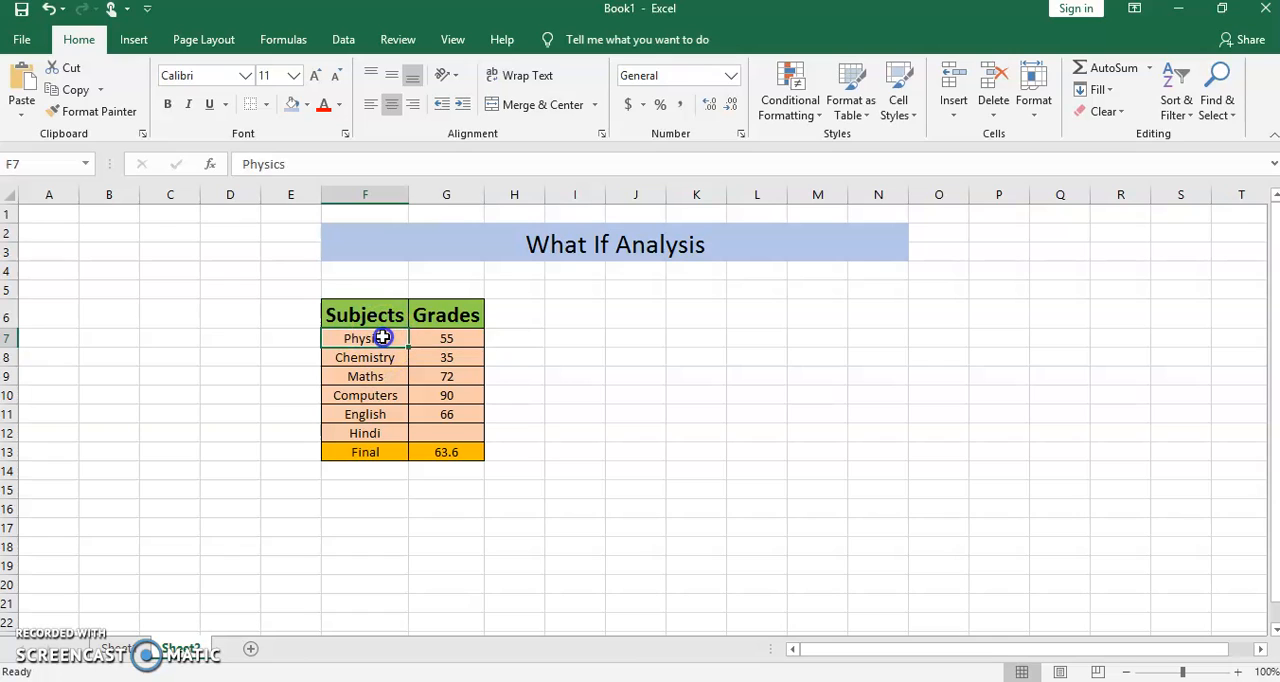
- Examine the listed subjects, their grades in G7:G12 and the formula behind the Final grade
left_click(386, 376)
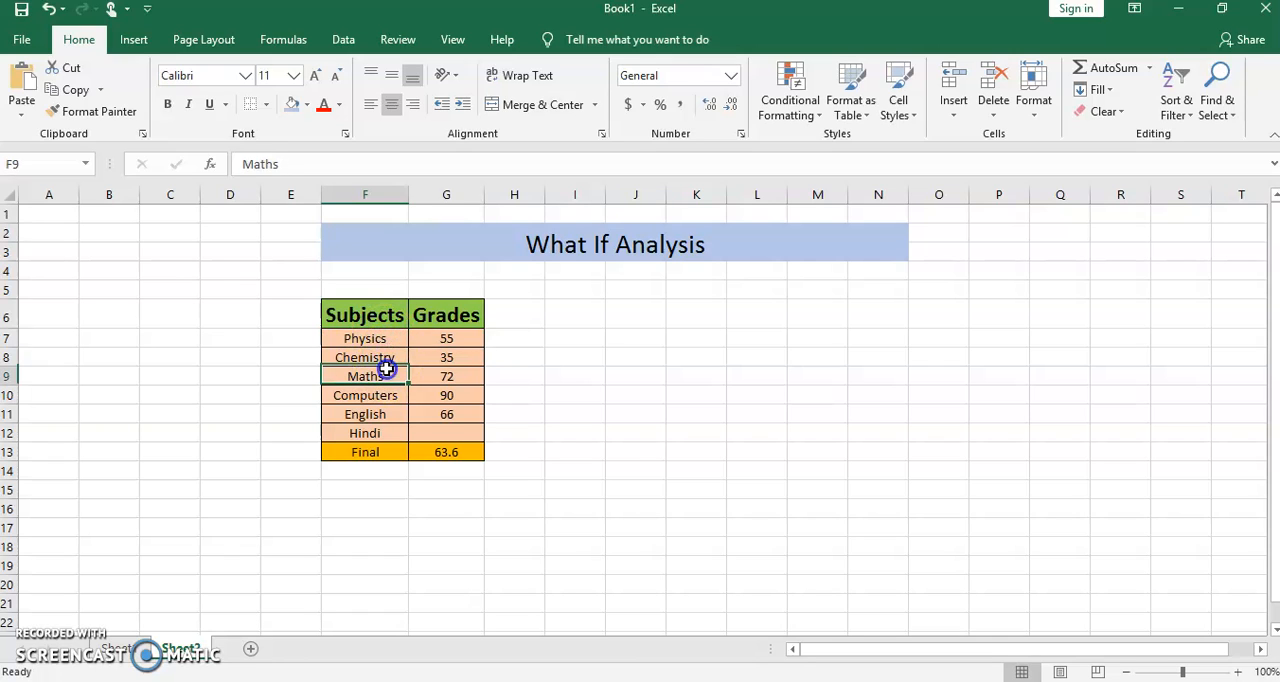
left_click(386, 397)
left_click(386, 415)
left_click(386, 437)
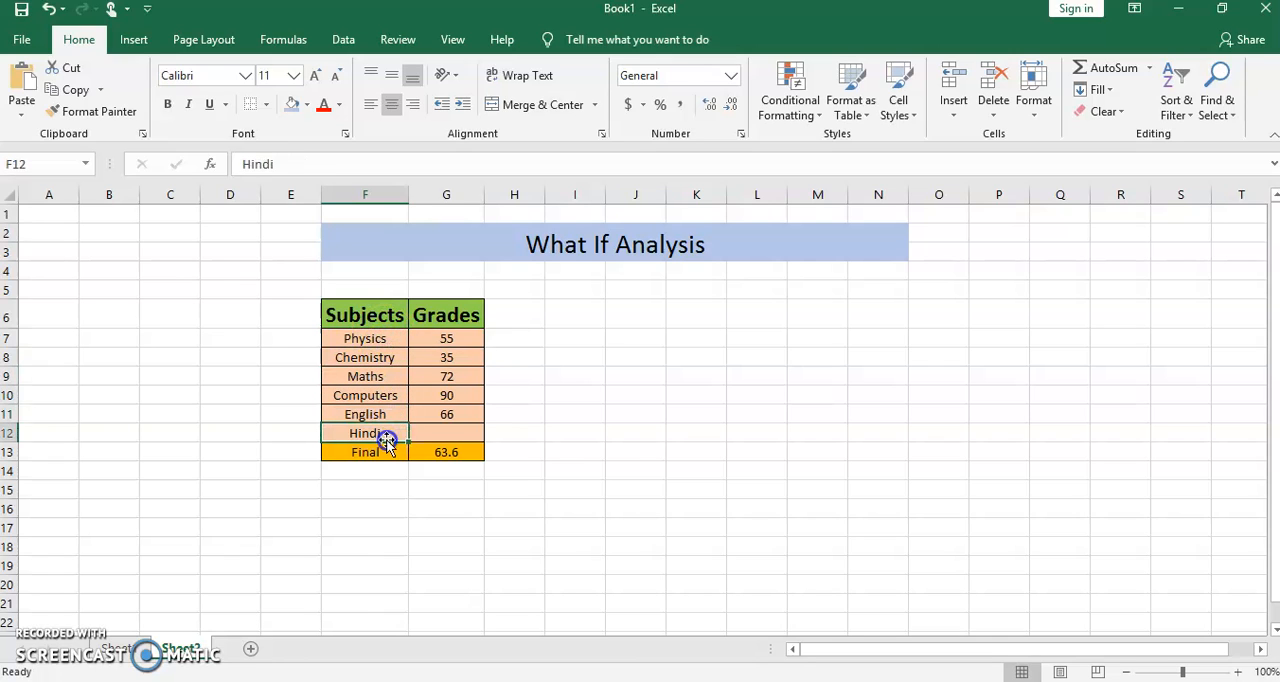
left_click_drag(386, 336, 400, 413)
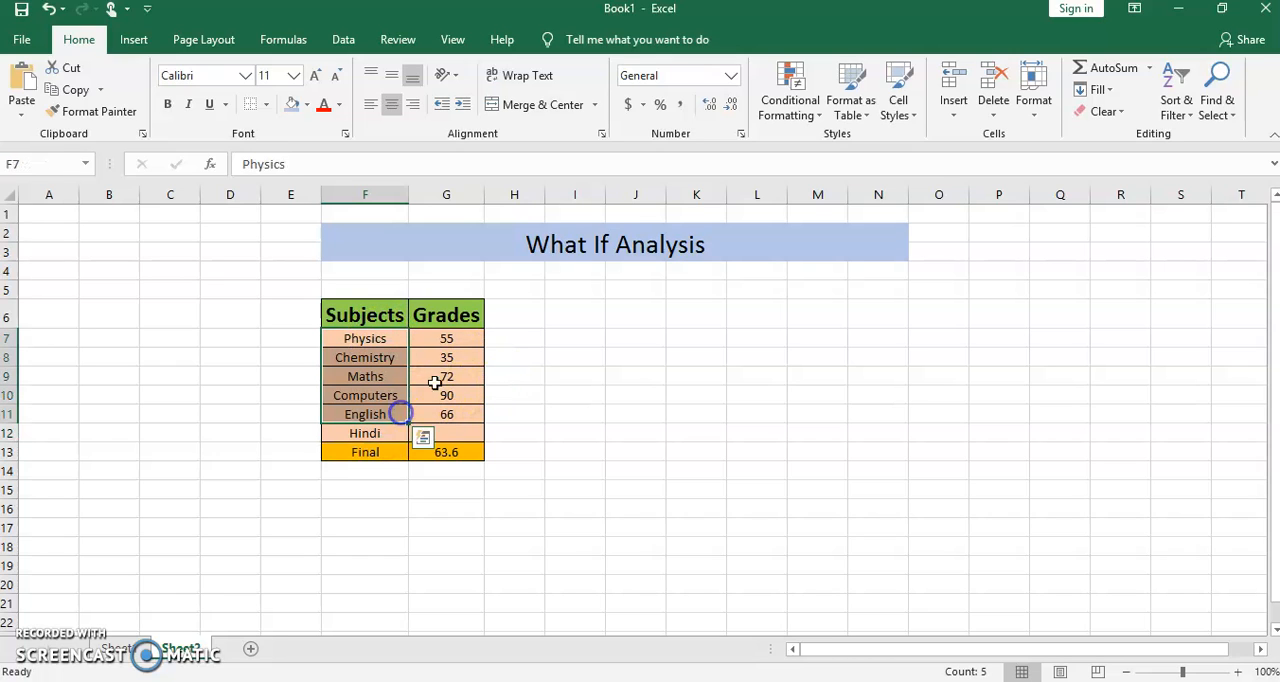
left_click_drag(462, 336, 474, 406)
left_click(374, 434)
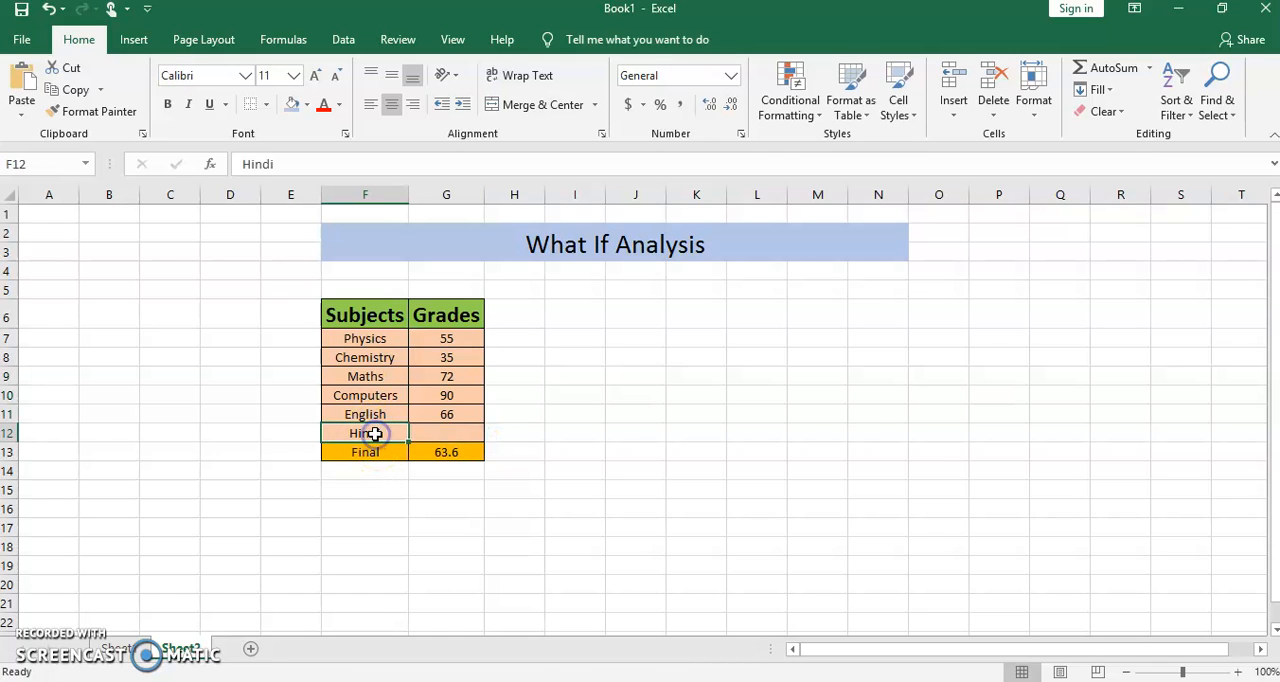
left_click(446, 428)
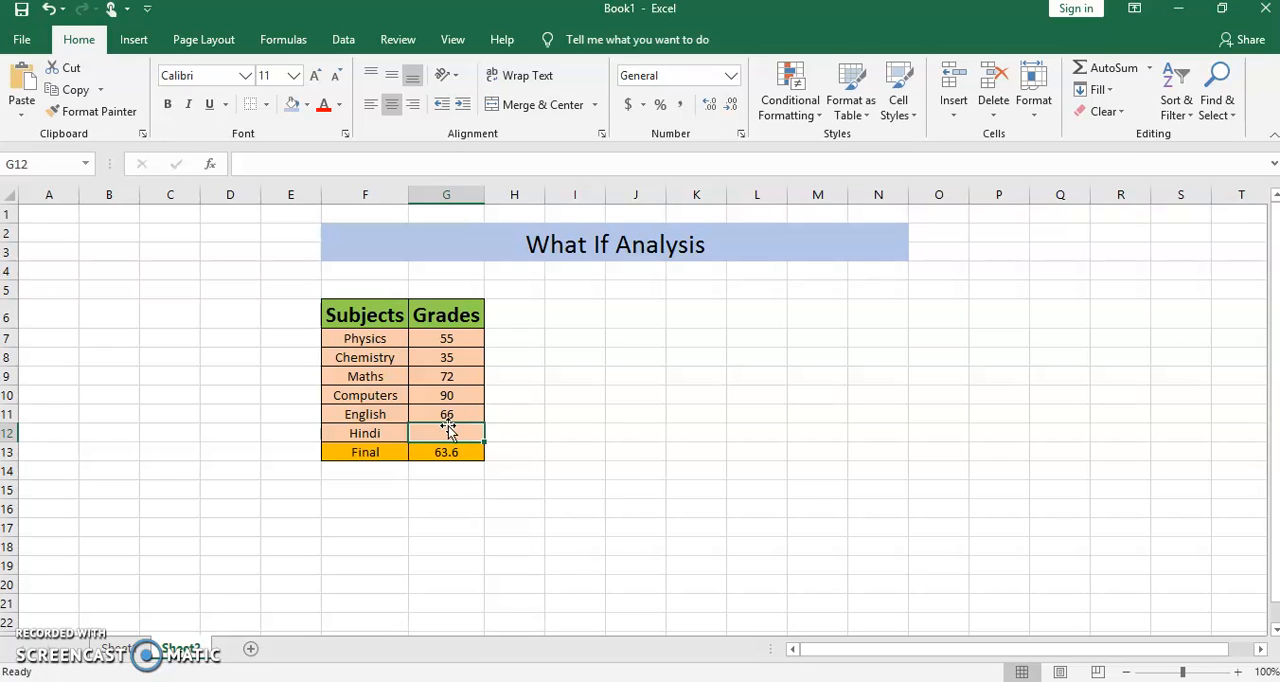
left_click(453, 455)
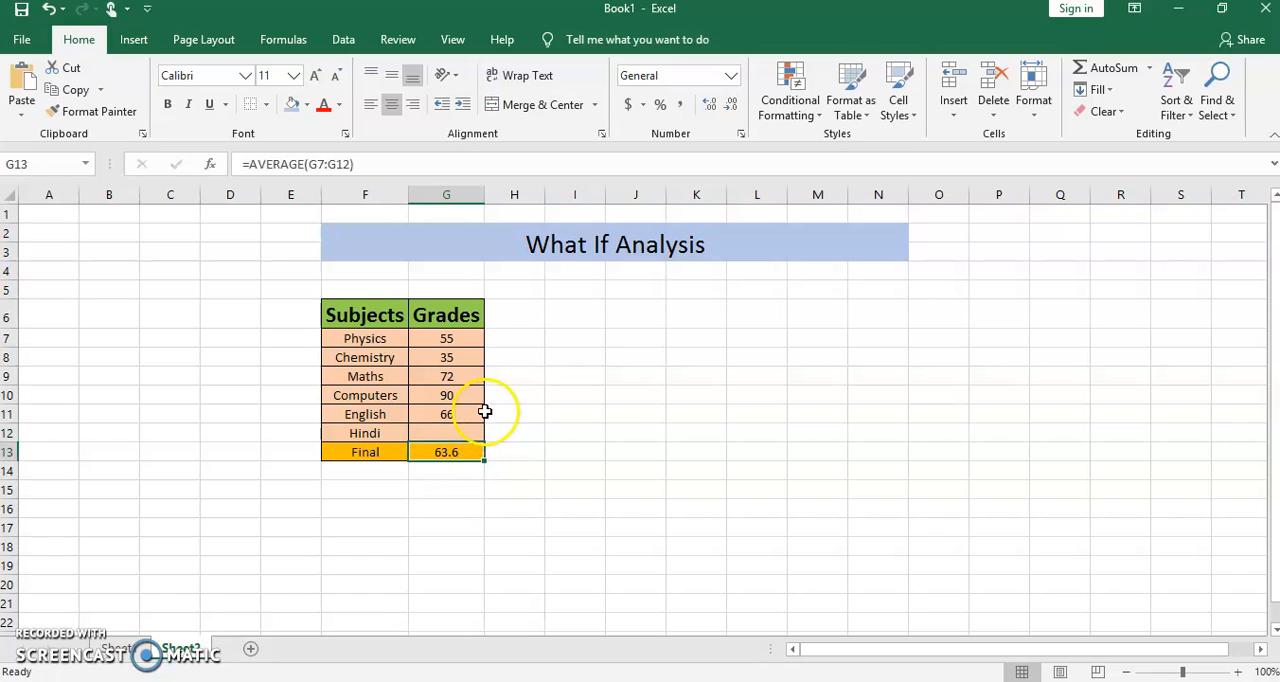
left_click_drag(457, 338, 456, 434)
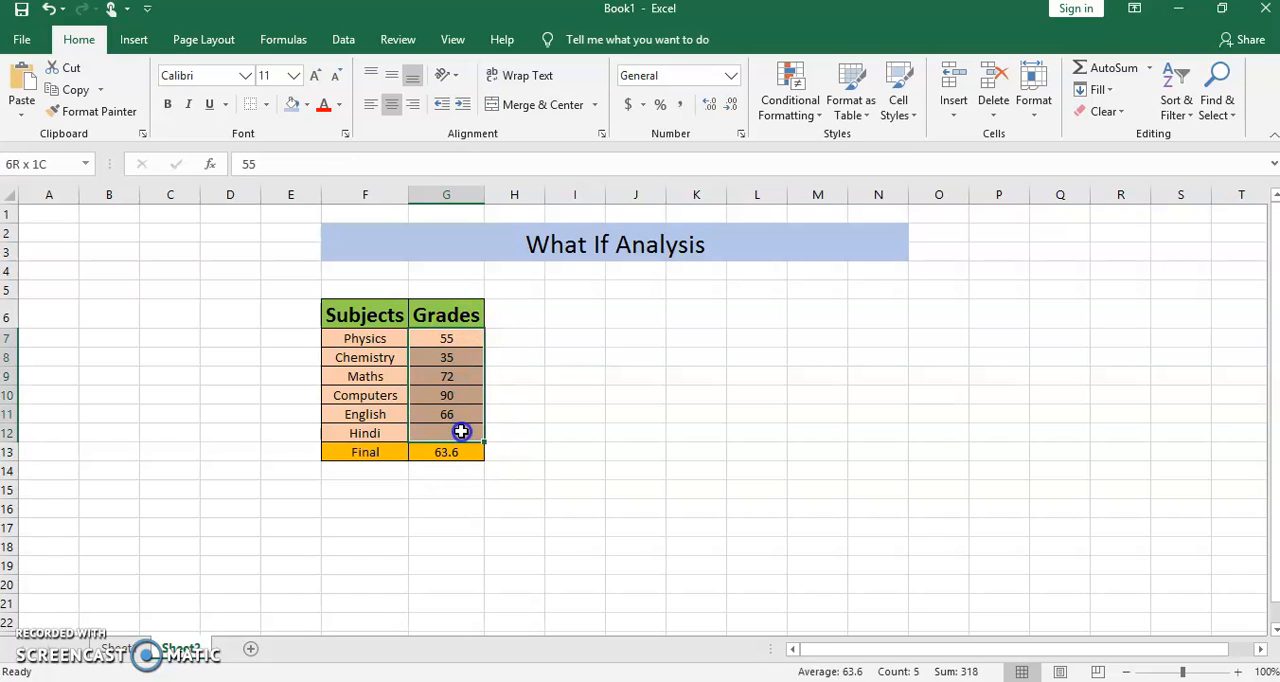
- Clear the formula from the Final grade cell G13
left_click(462, 454)
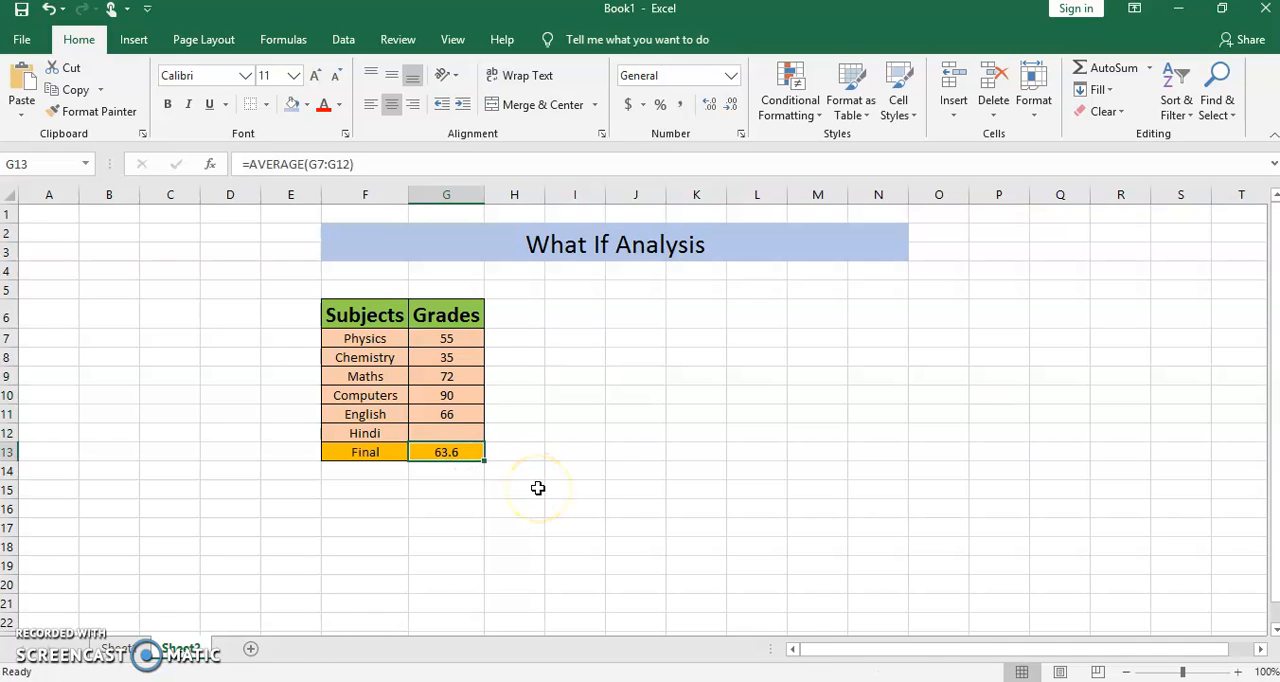
key("Delete")
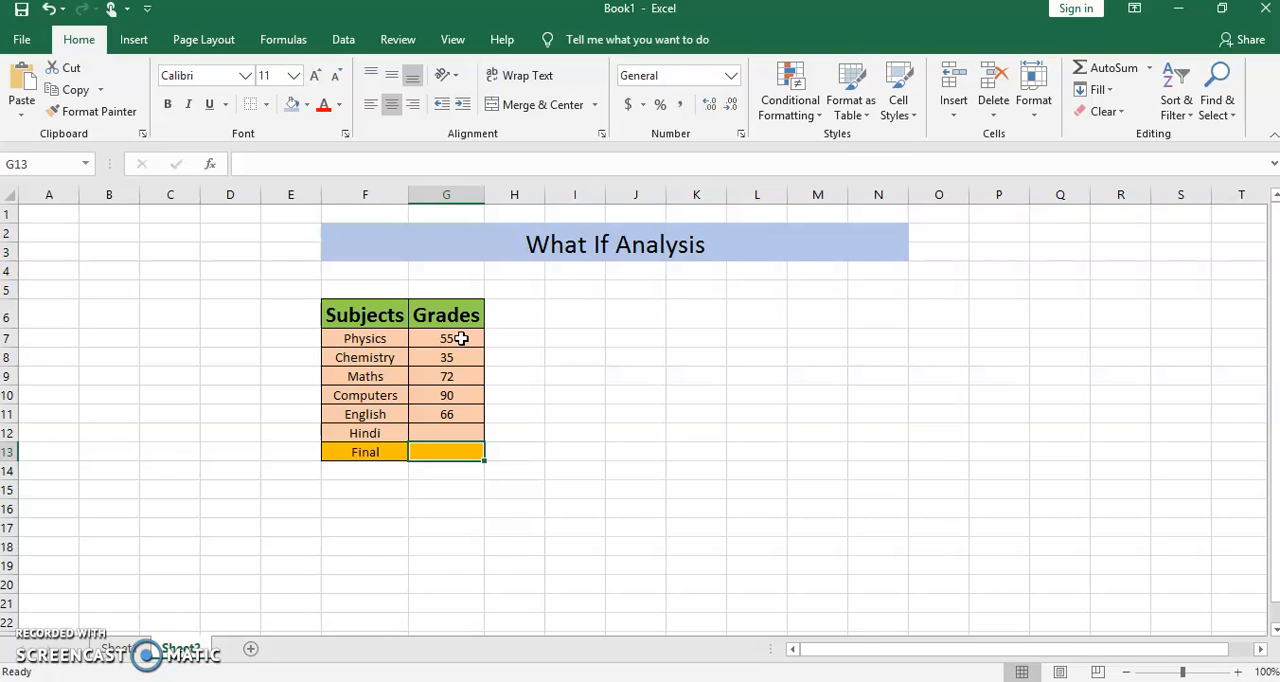
- Review the grades range G7:G12, the Hindi grade cell and the Final cell
left_click_drag(461, 339, 526, 366)
left_click_drag(449, 334, 467, 441)
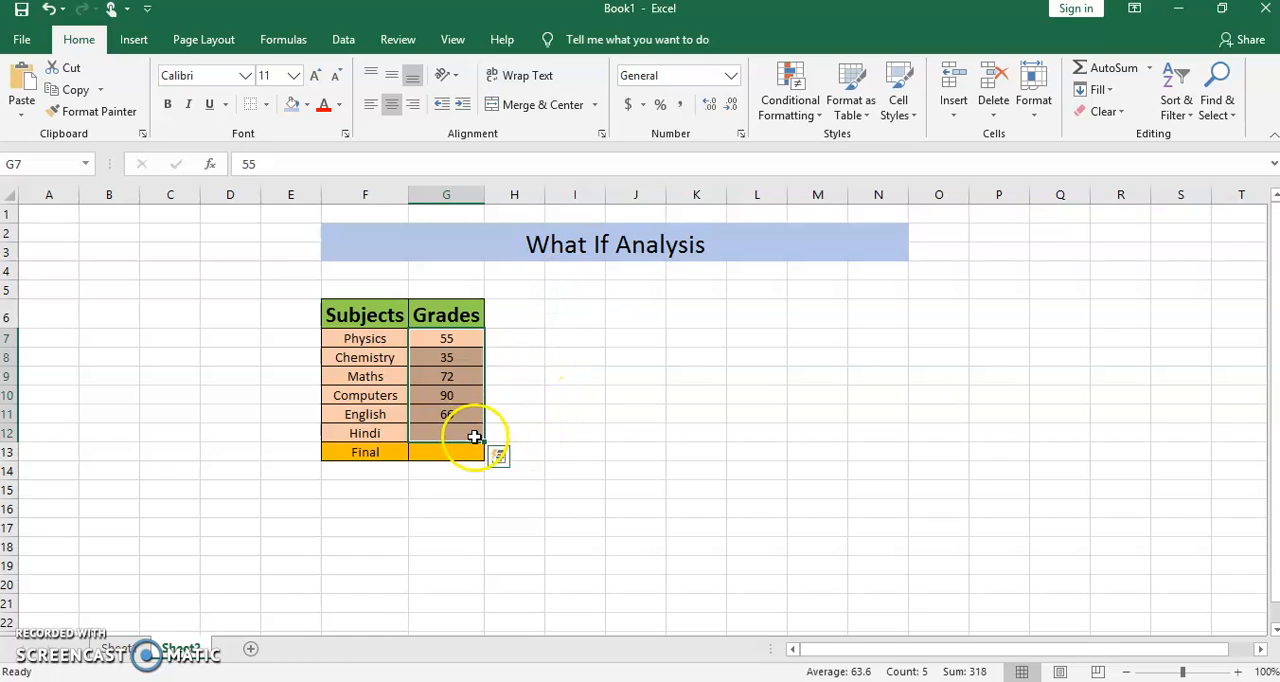
left_click(552, 413)
left_click(447, 435)
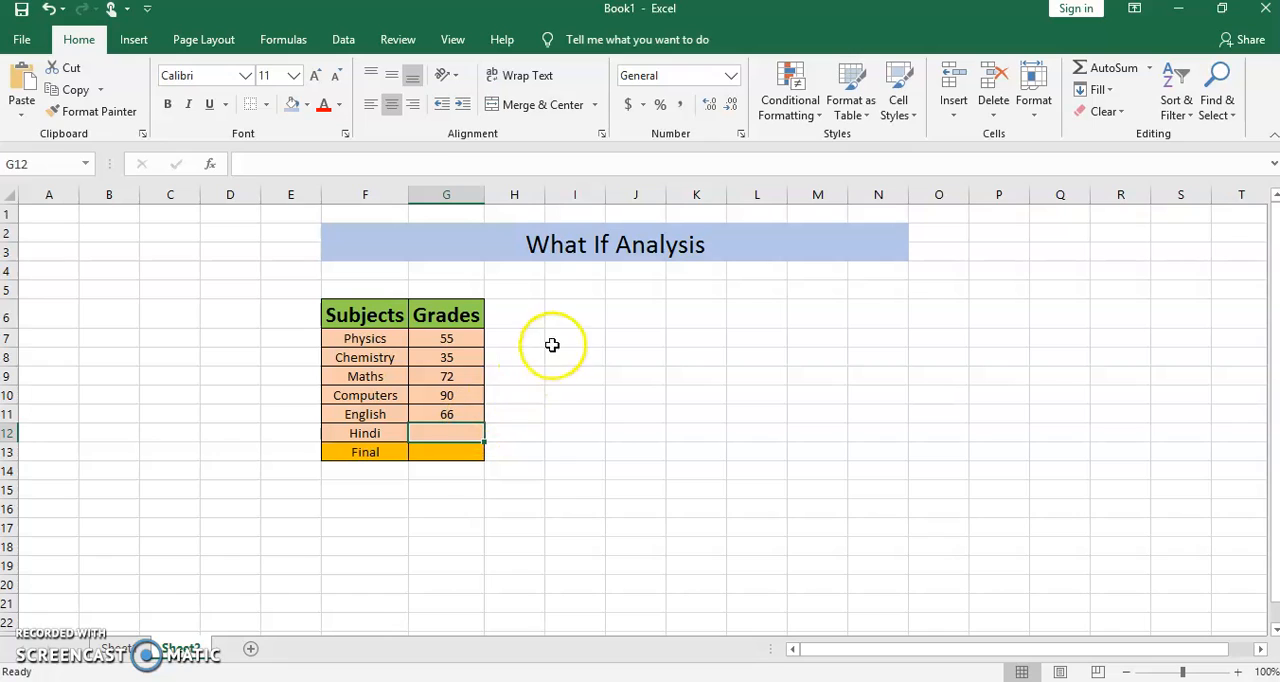
left_click(451, 450)
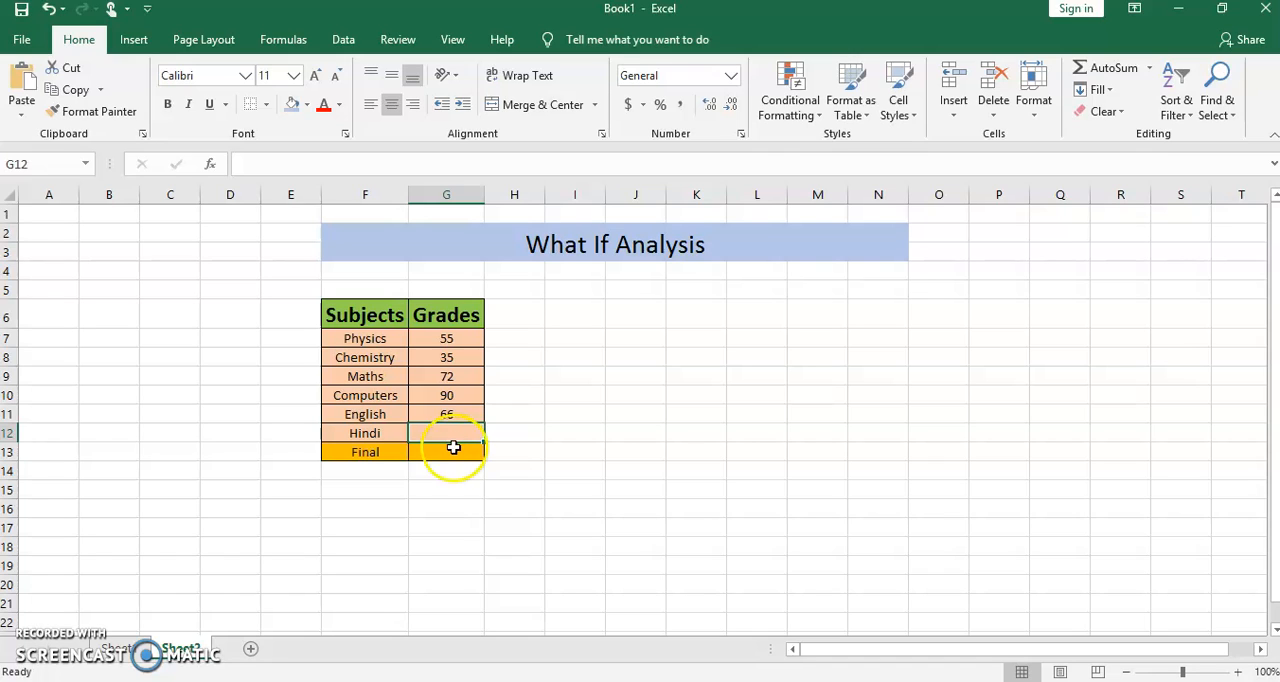
left_click(460, 434)
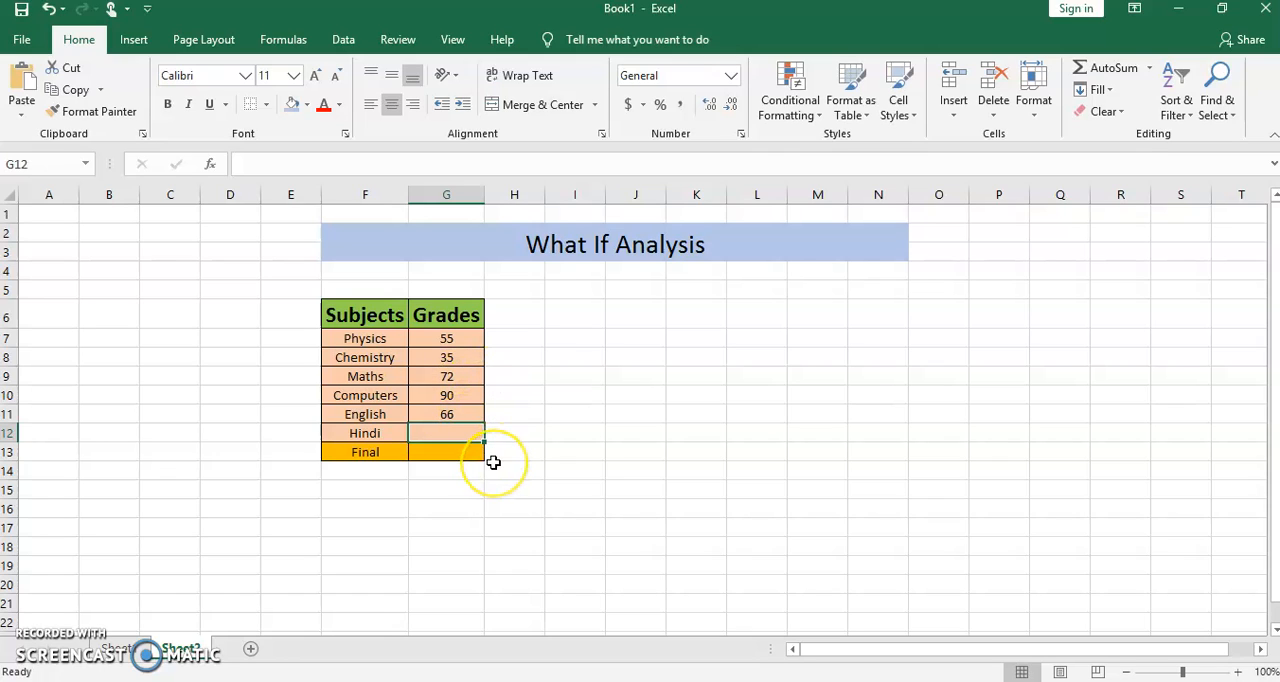
left_click(448, 395)
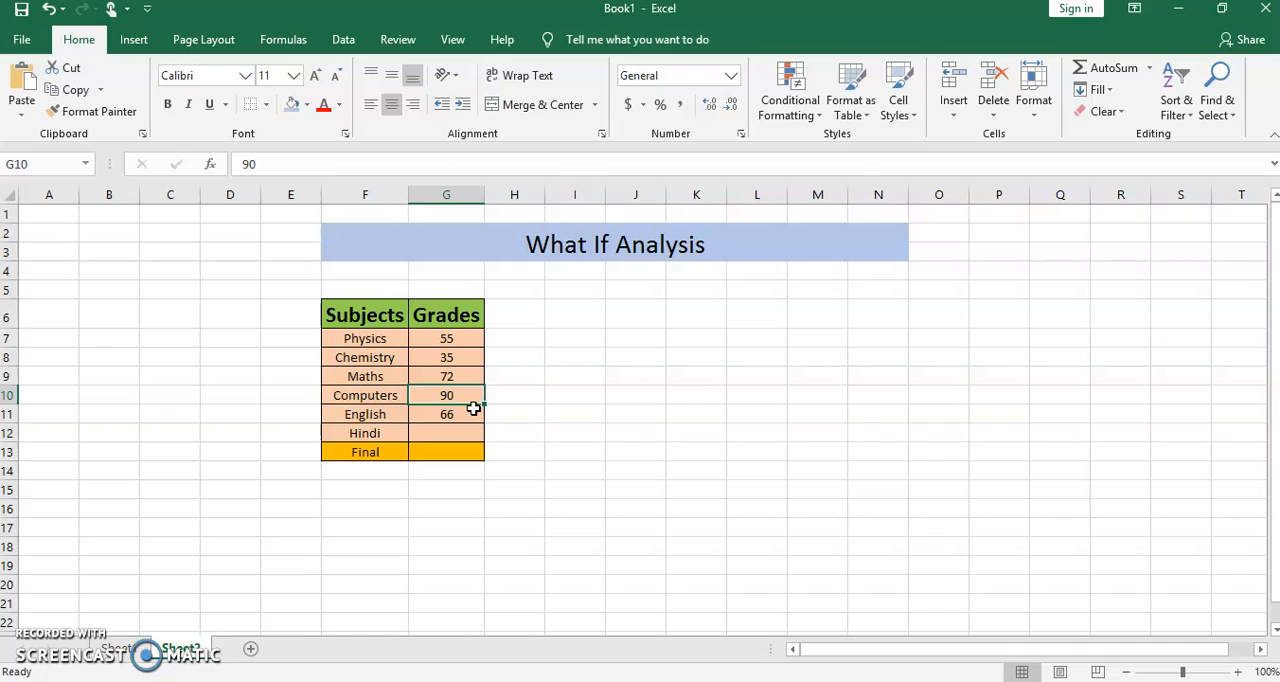
left_click(451, 434)
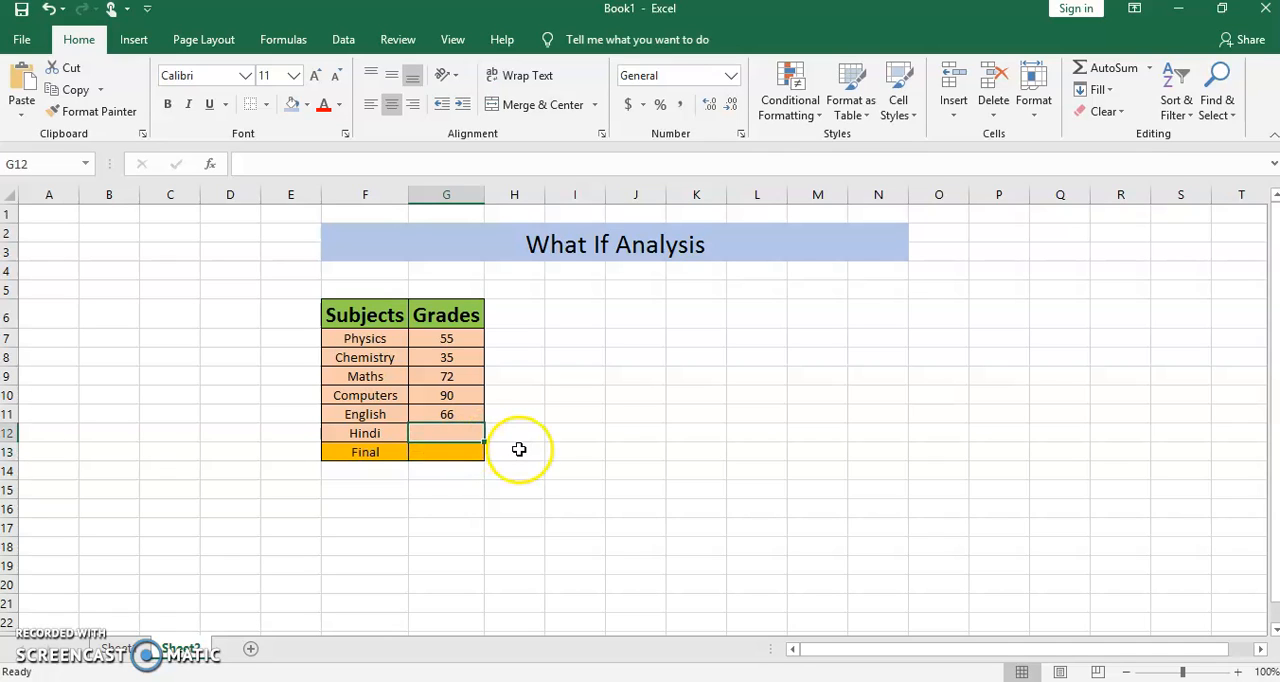
- Enter the formula =AVERAGE(G7:G12) in the Final grade cell G13
left_click(434, 454)
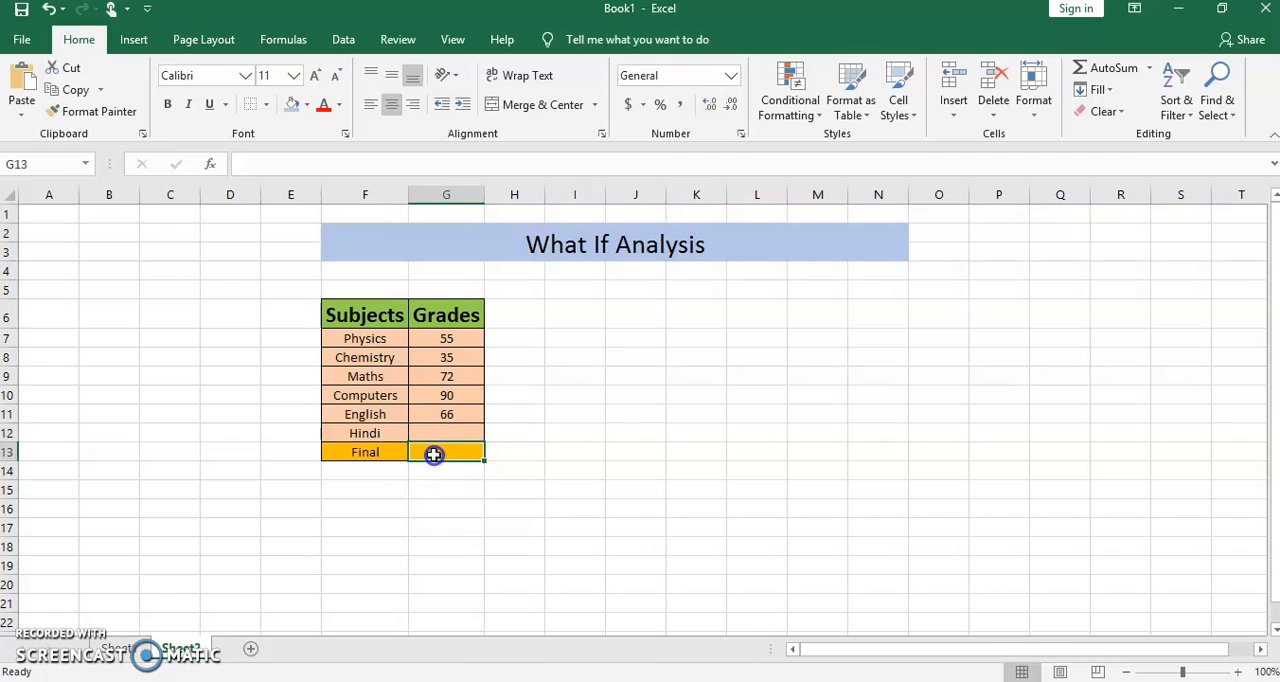
type("=")
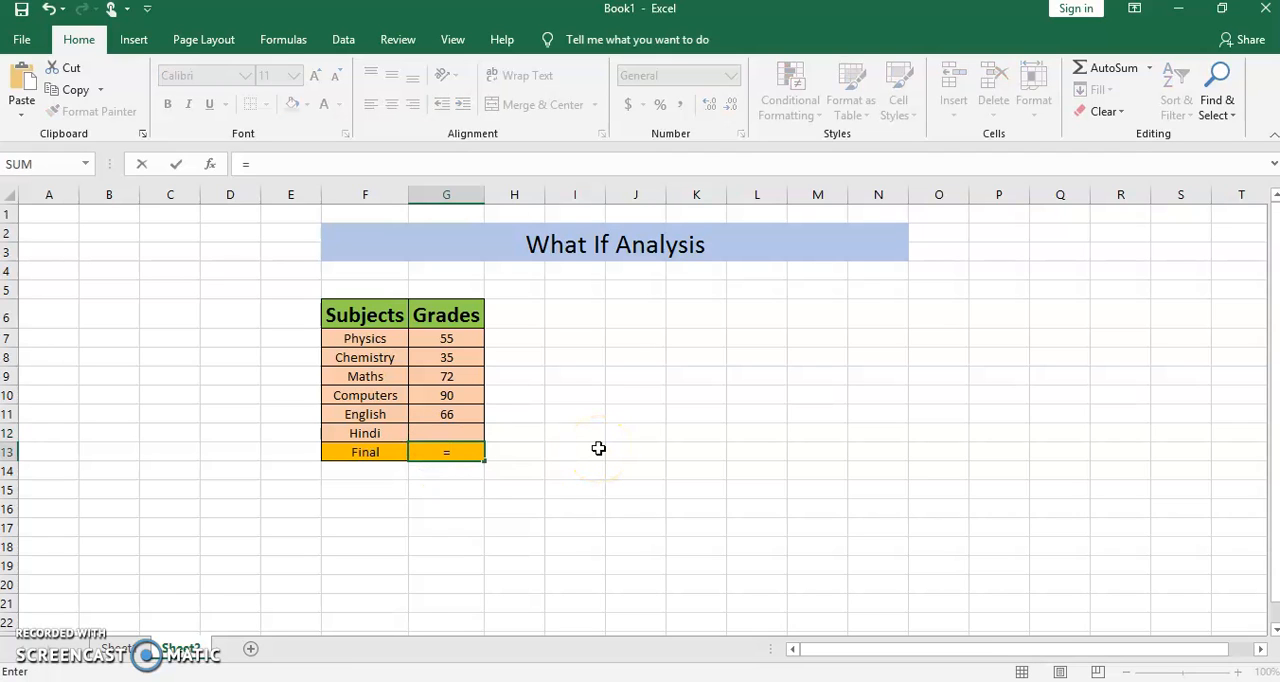
type("average")
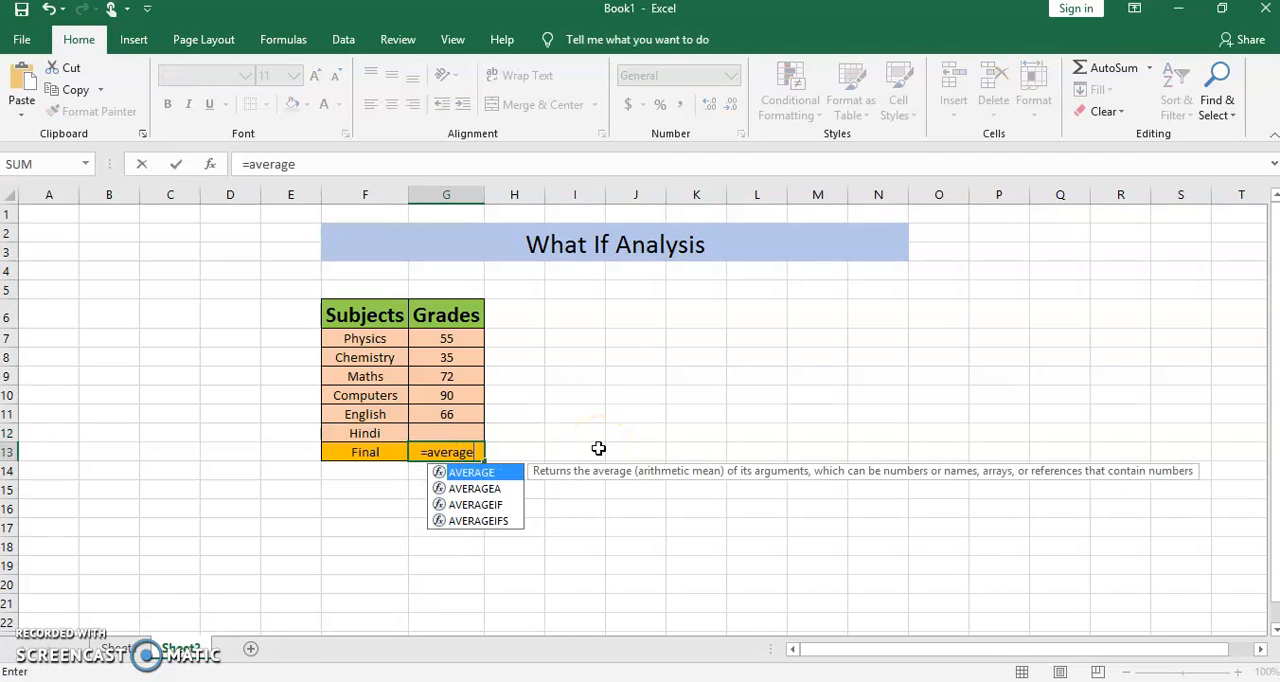
type("(")
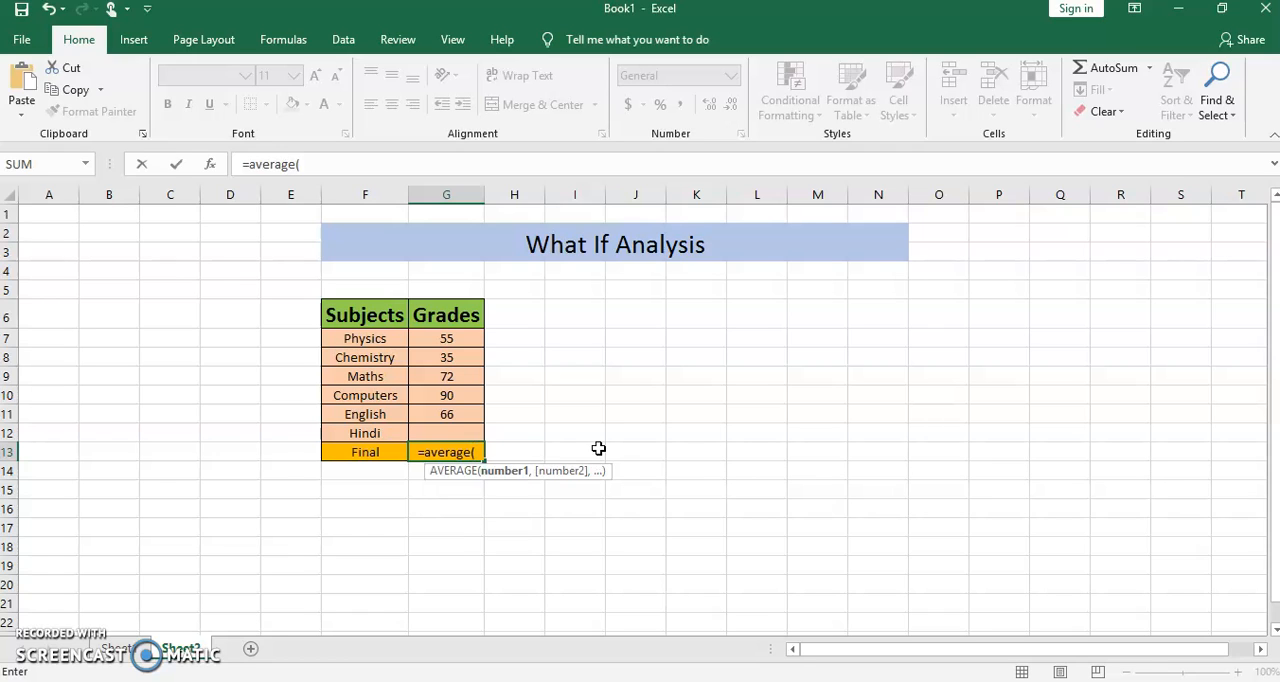
left_click_drag(445, 337, 449, 431)
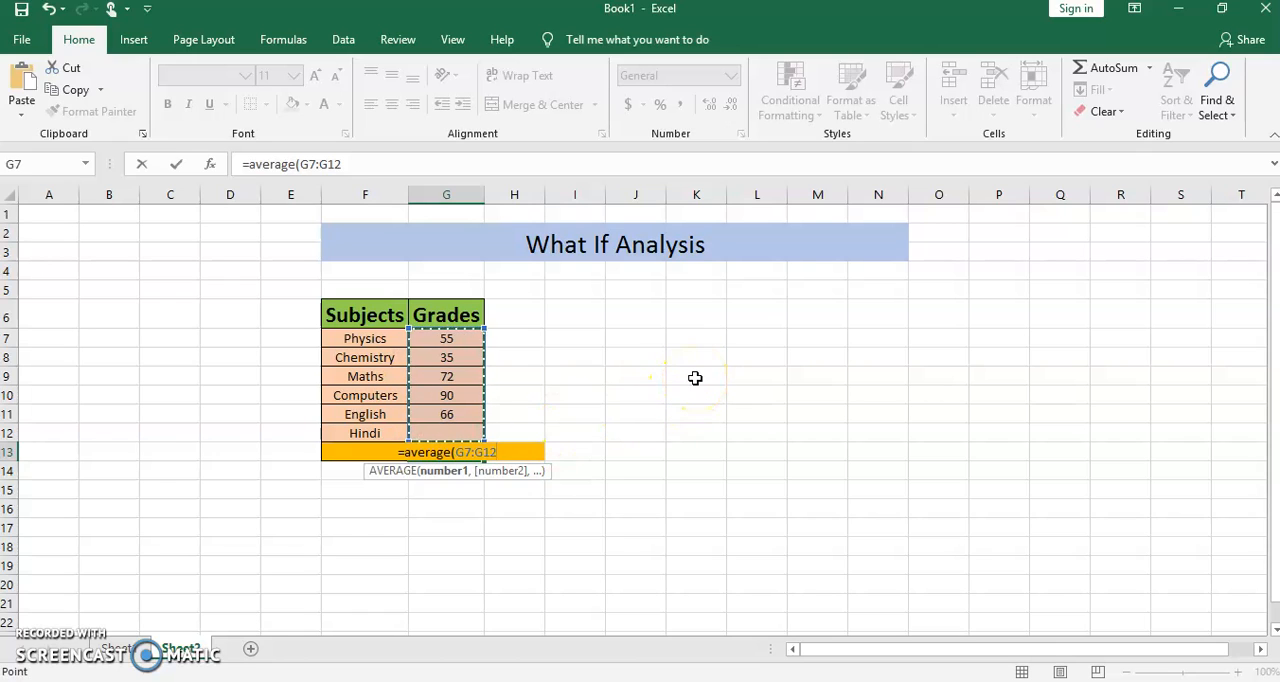
type(")")
key("Return")
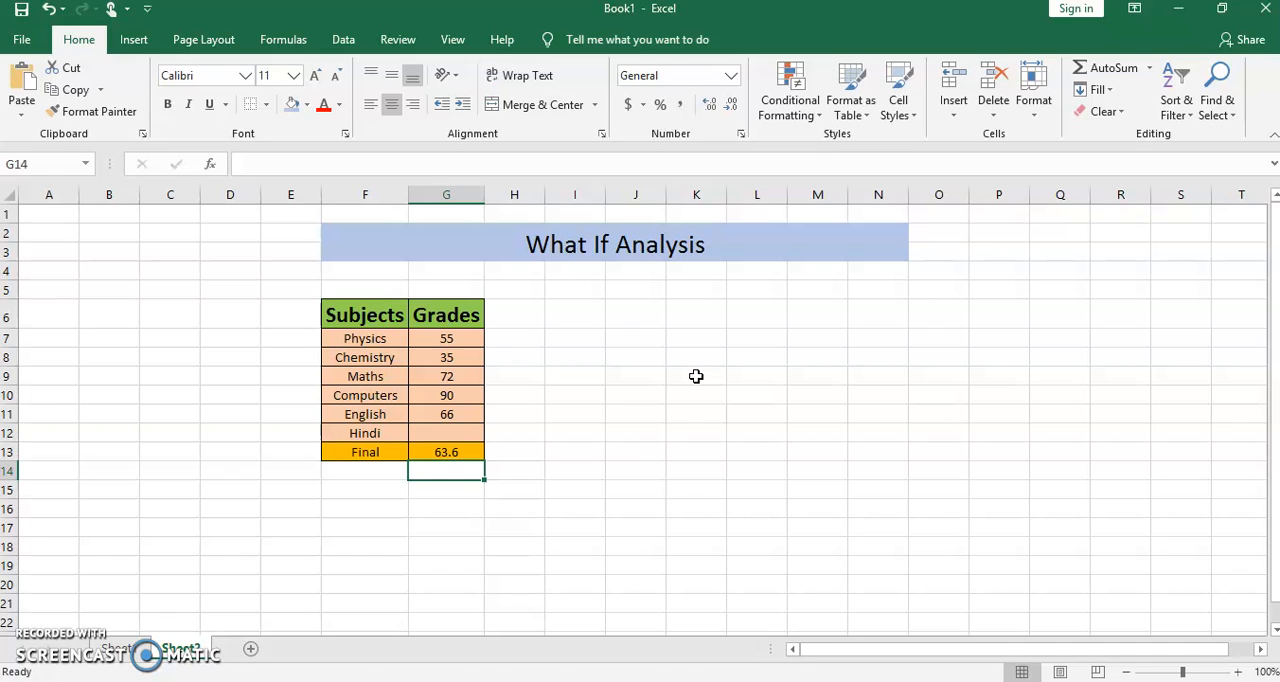
left_click(574, 432)
left_click(458, 451)
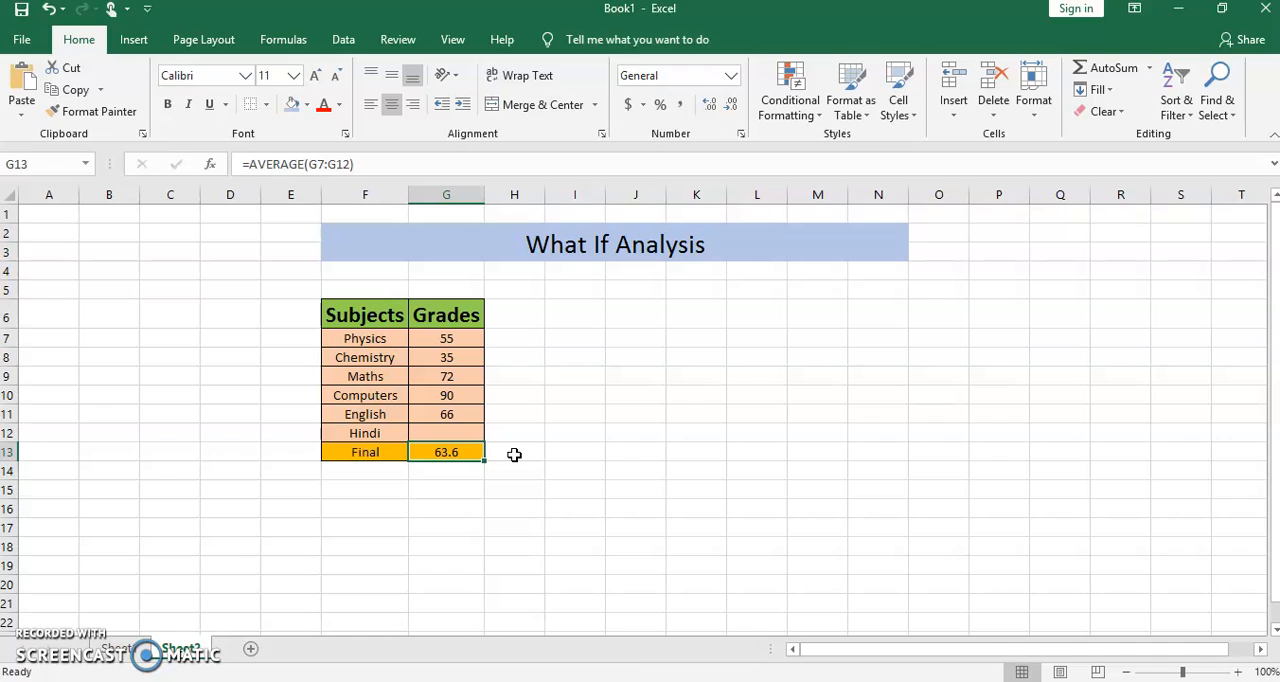
- Start a Goal Seek what-if analysis with the Final grade cell G13 as the set cell
left_click(451, 433)
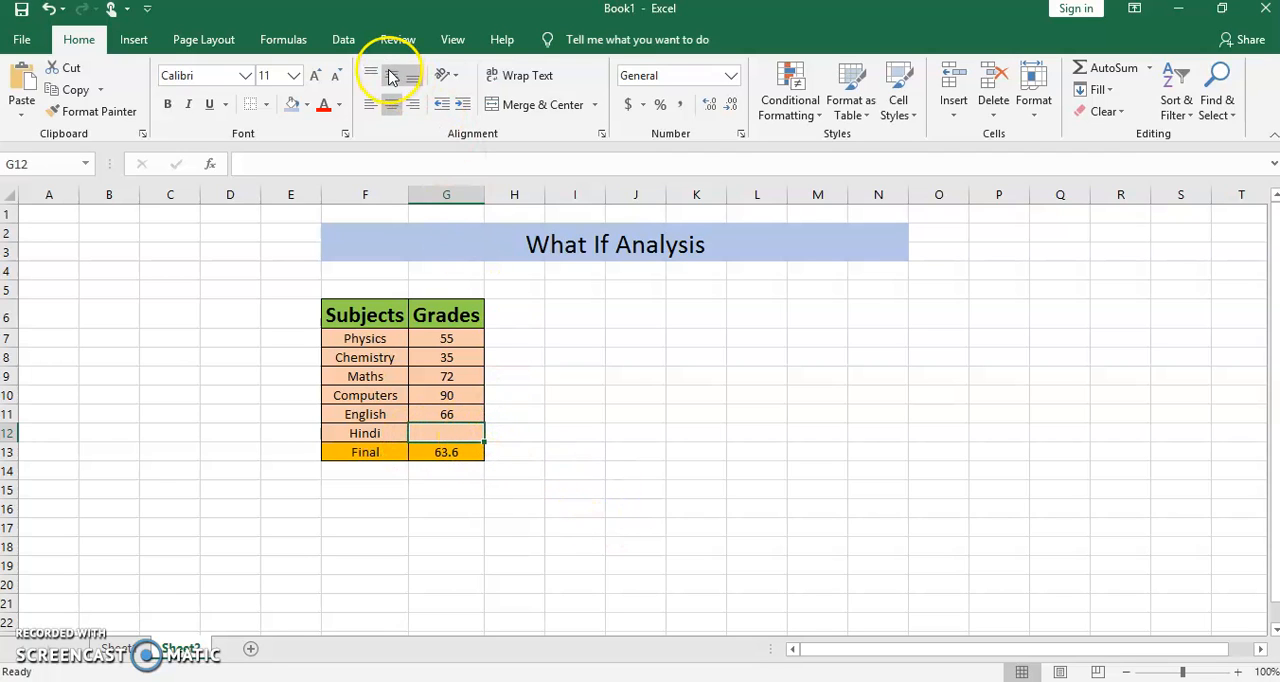
left_click(343, 39)
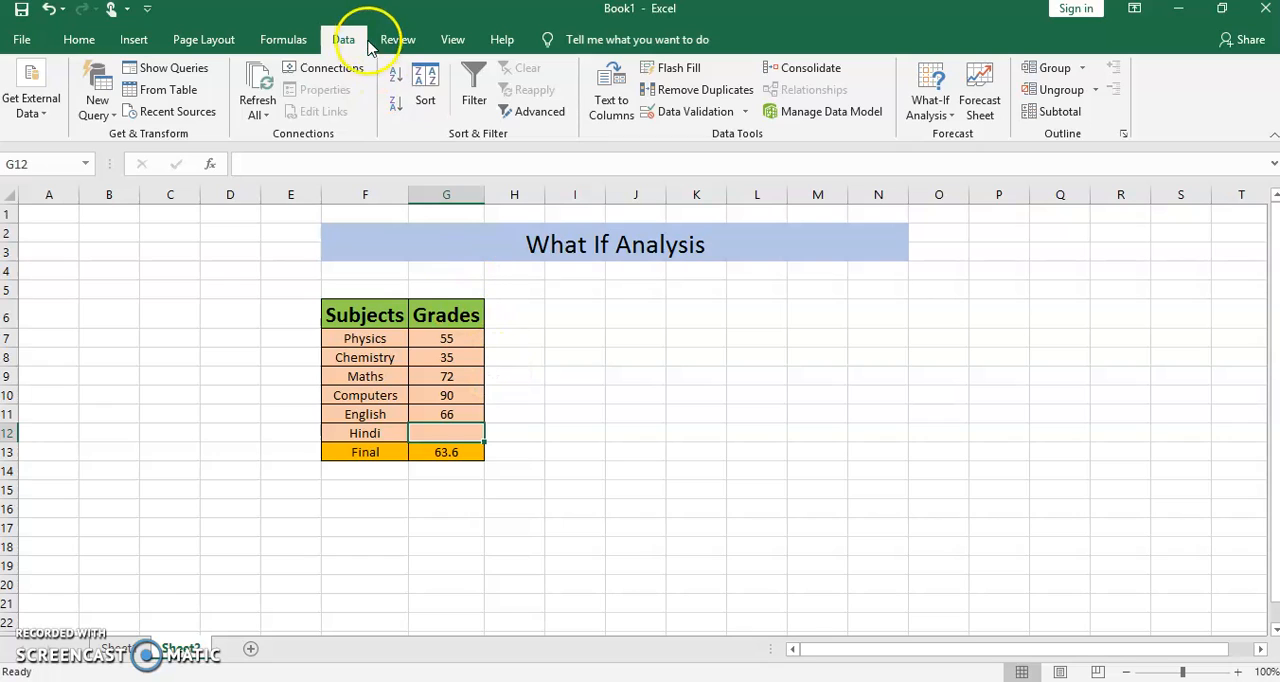
left_click(950, 120)
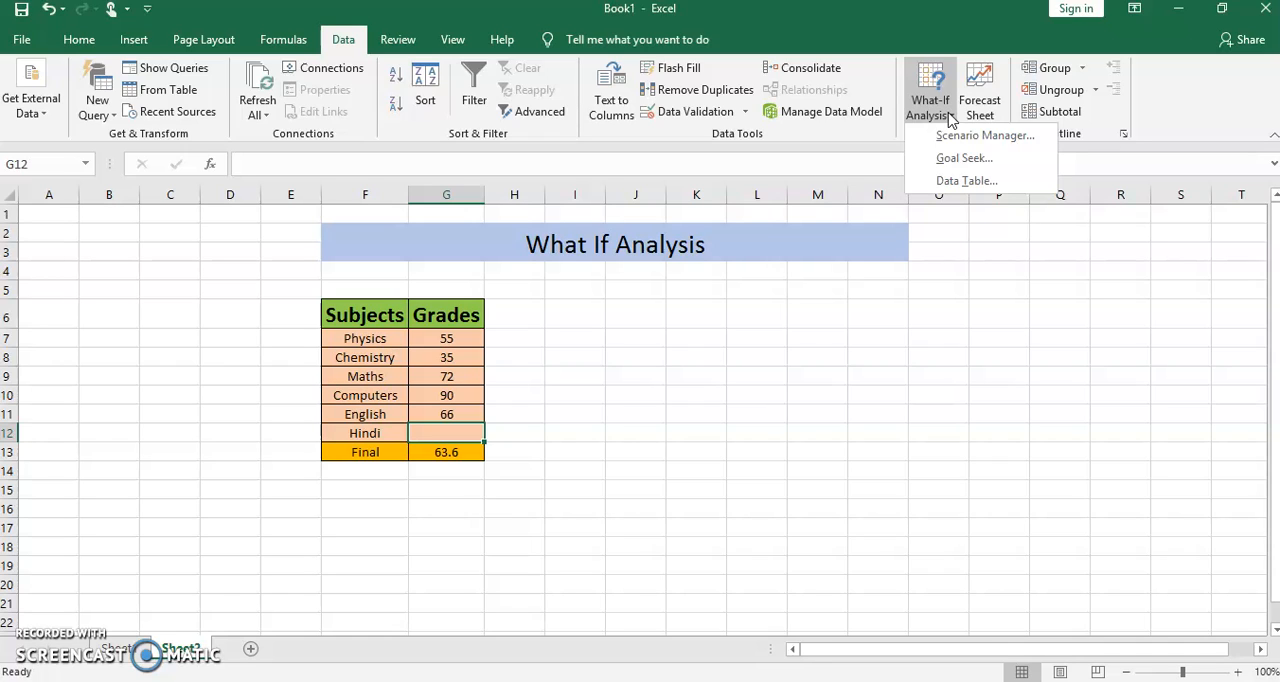
left_click(975, 165)
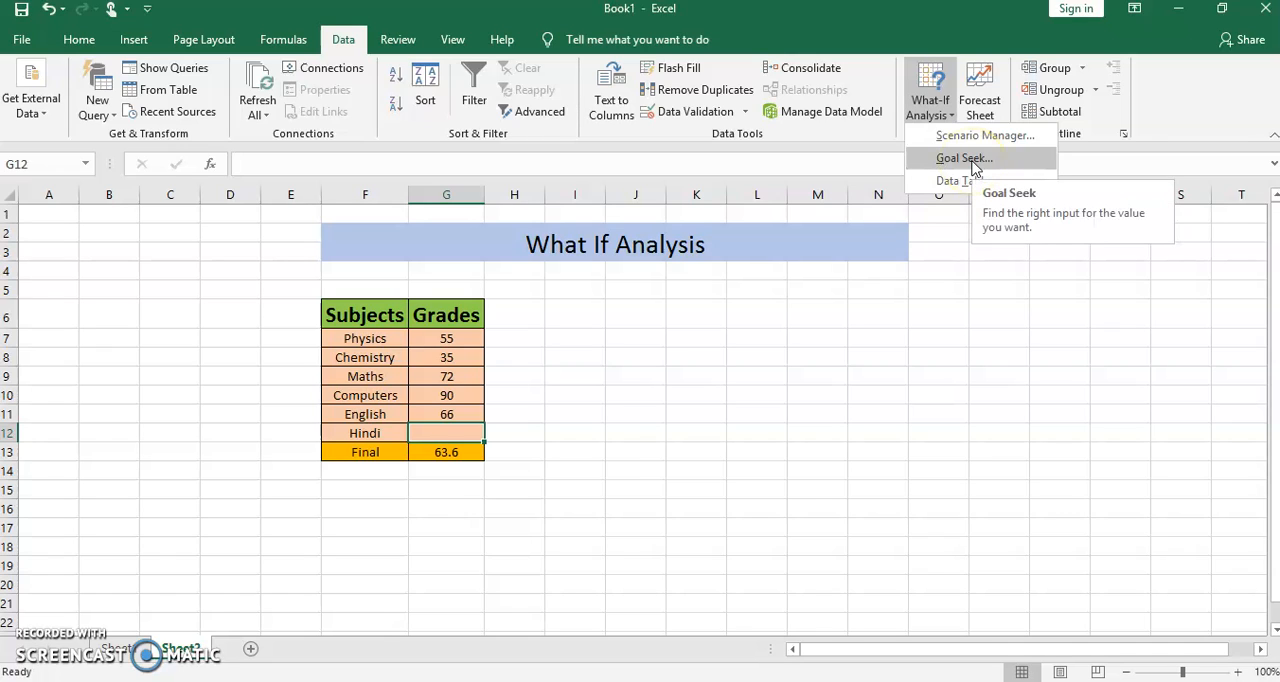
left_click(953, 162)
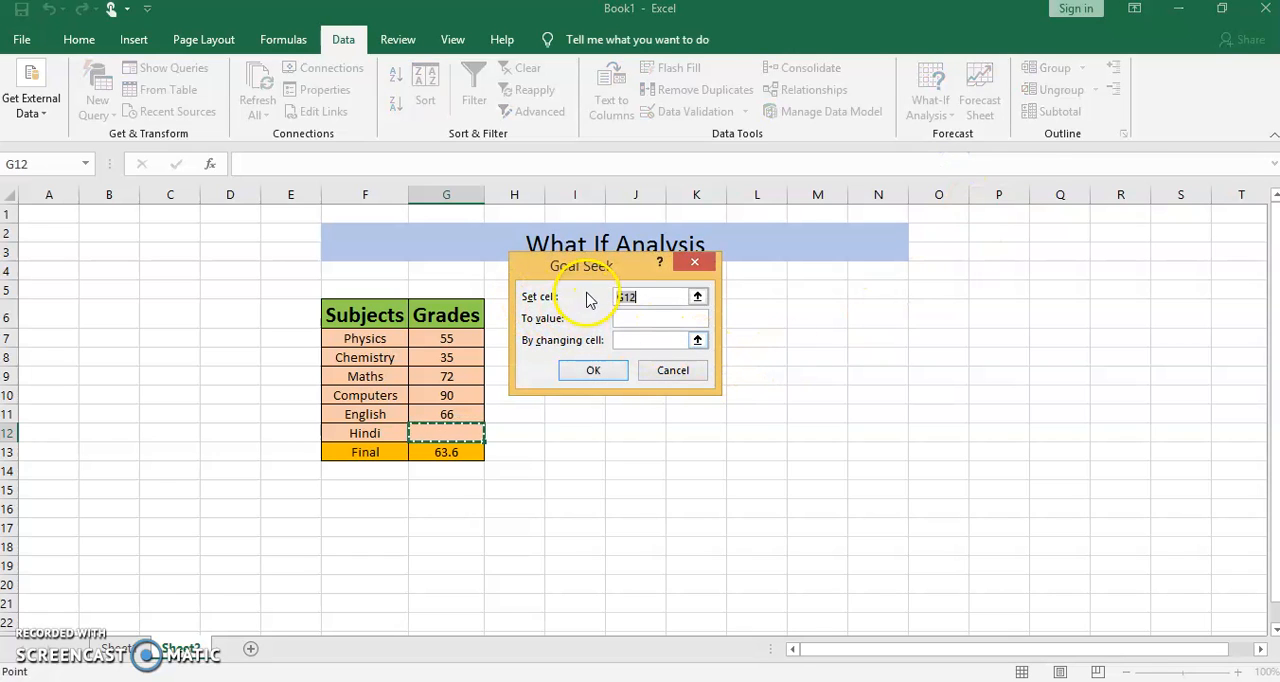
left_click(37, 672)
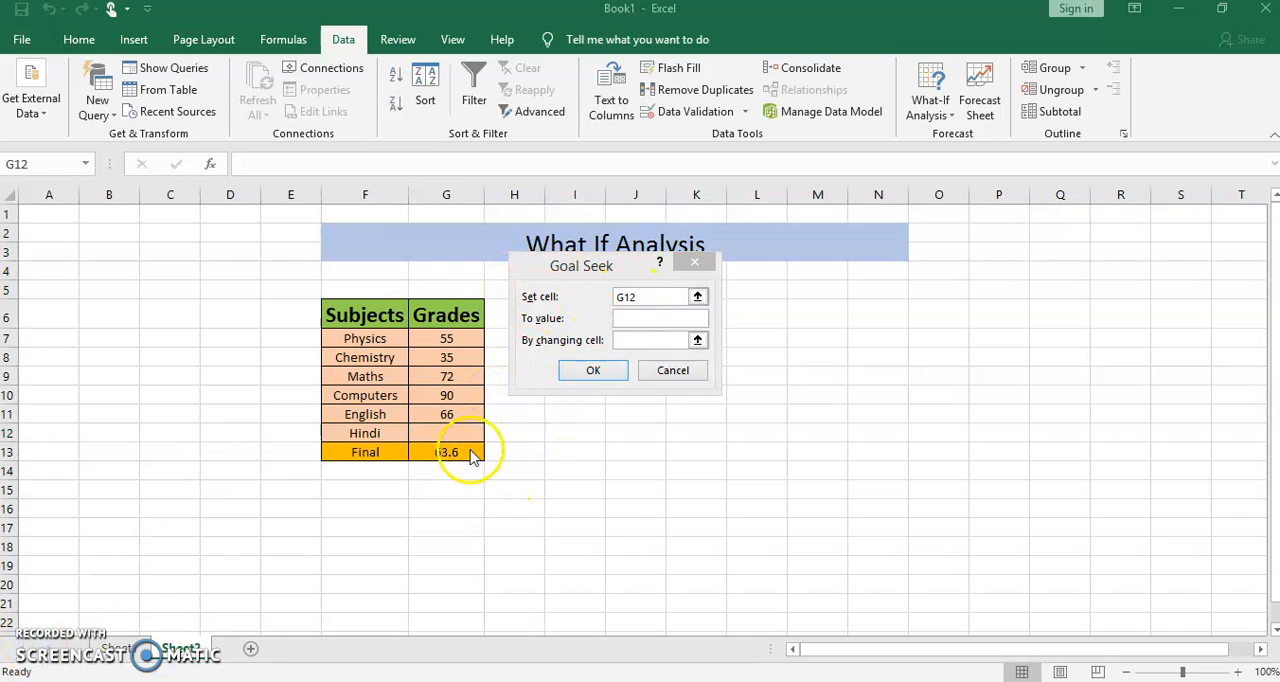
left_click(698, 300)
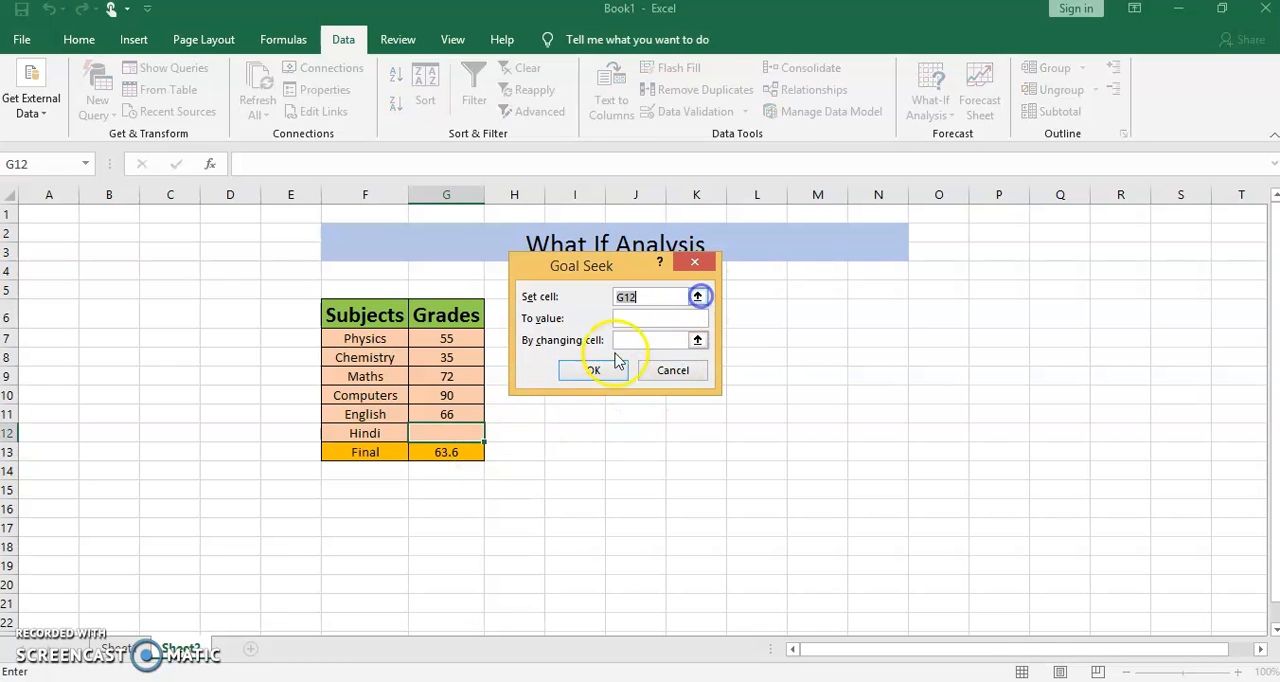
left_click(470, 458)
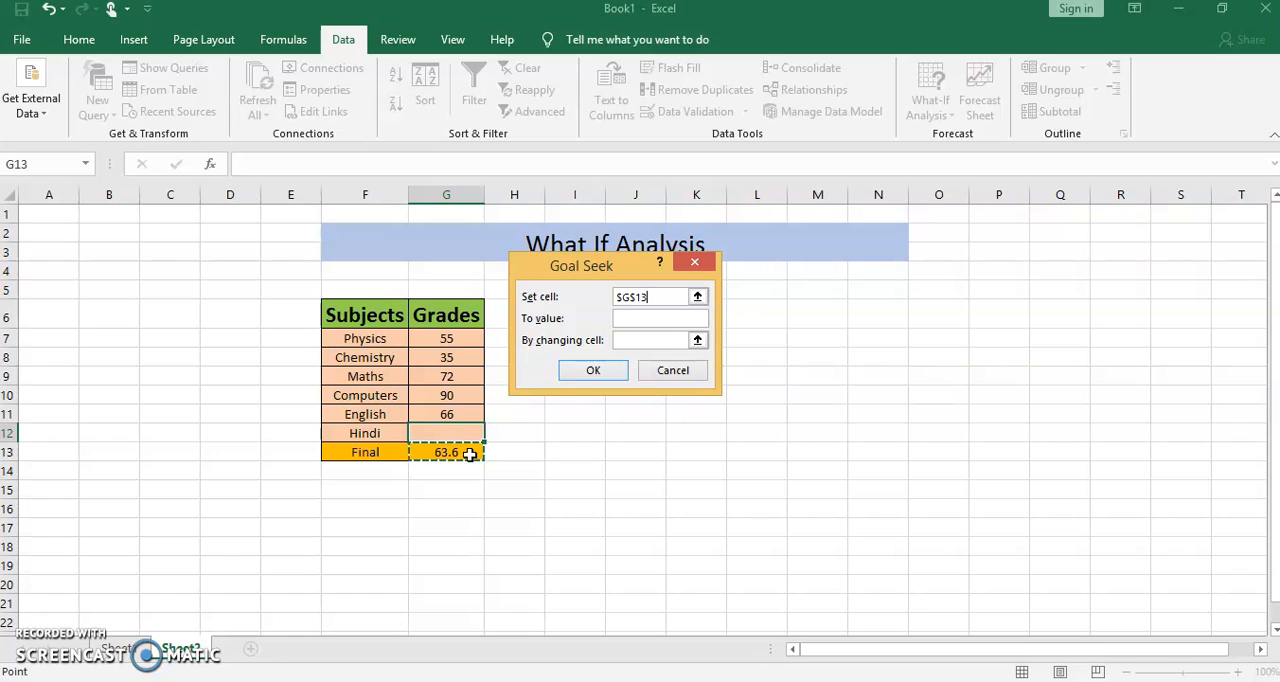
- Set the Goal Seek target value to 65 and choose the Hindi grade cell G12 as the changing cell
left_click(629, 318)
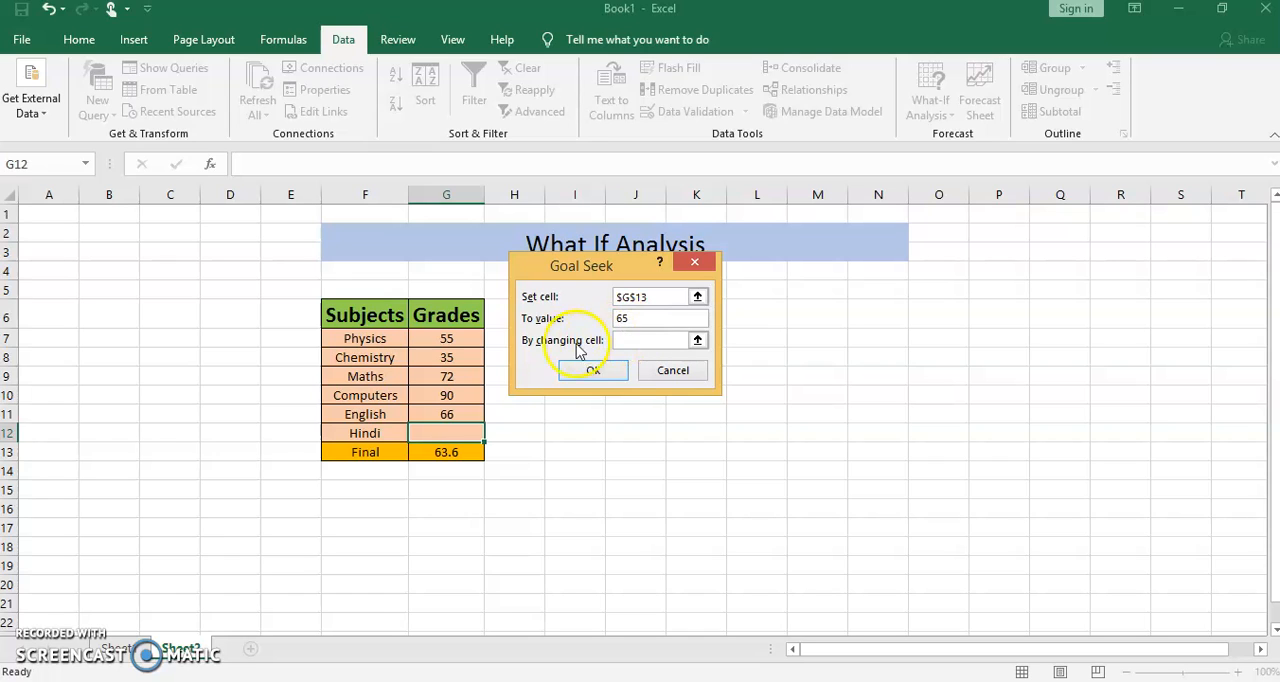
left_click(697, 340)
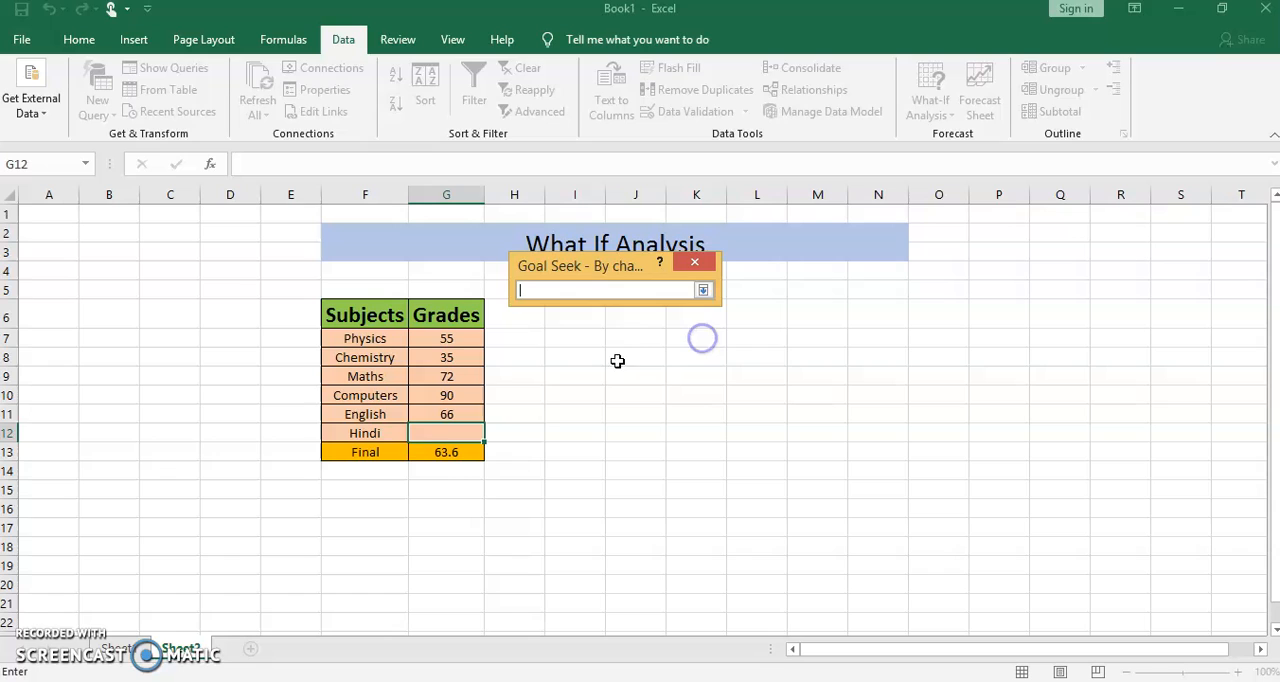
left_click(449, 433)
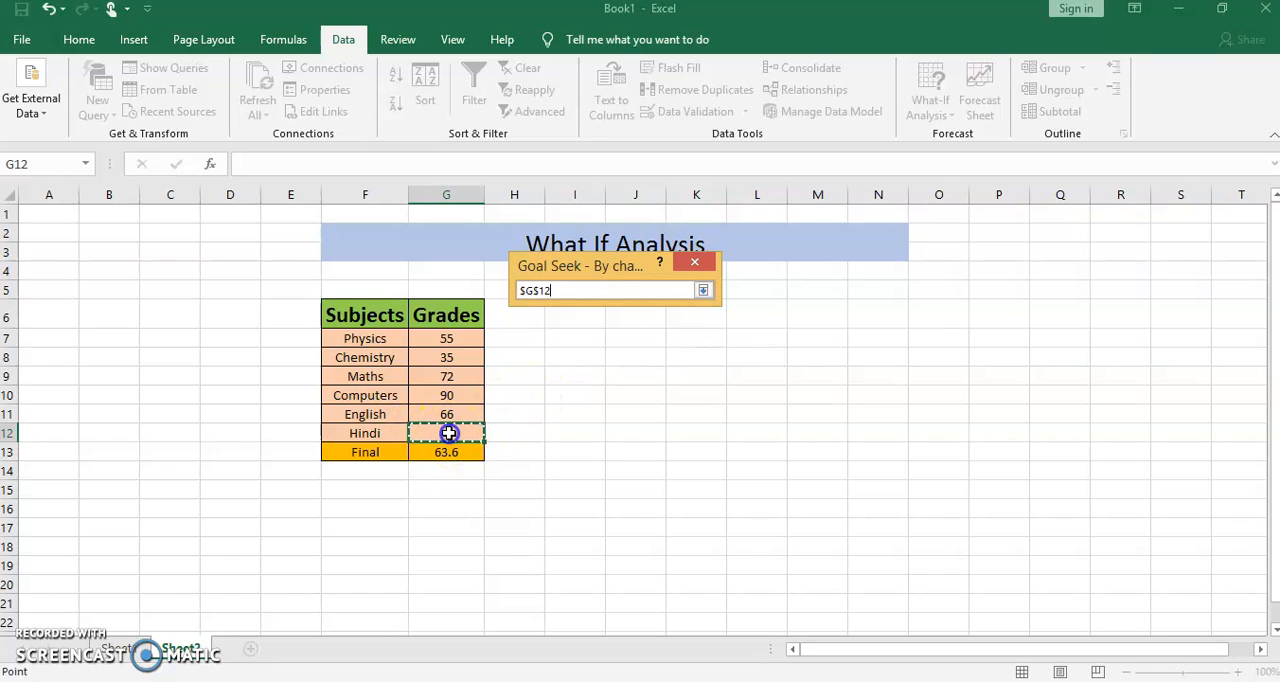
key("Return")
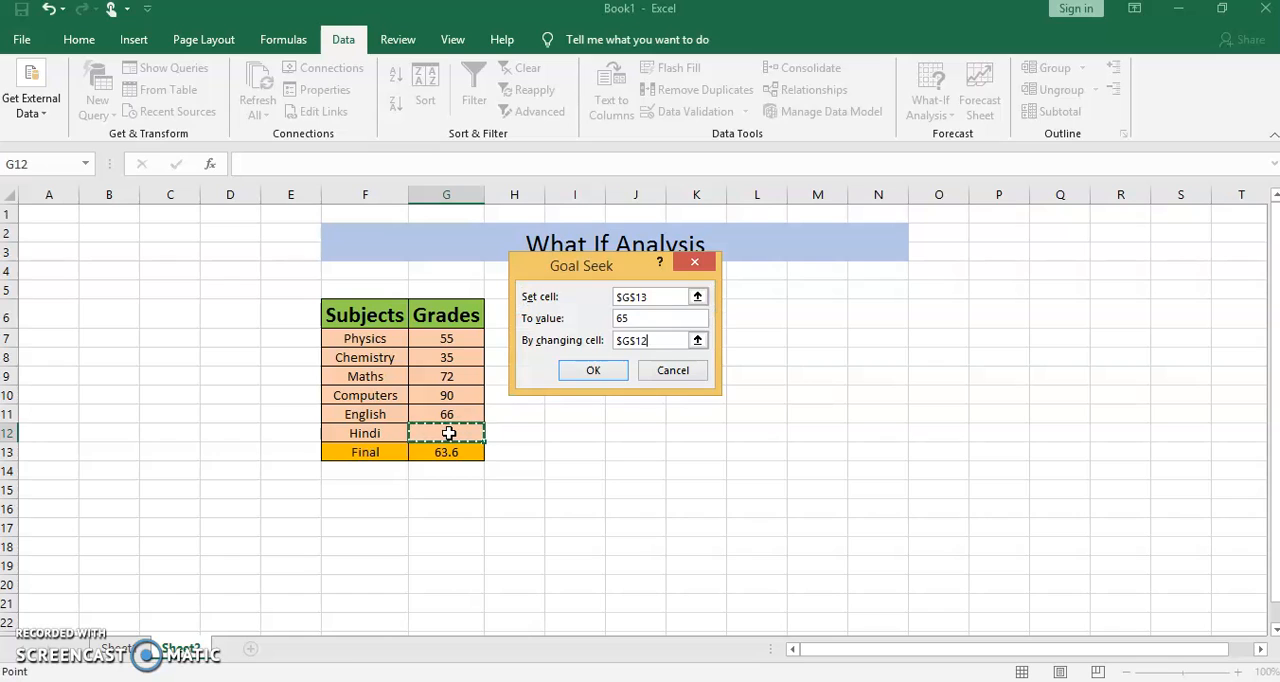
- Run the Goal Seek and accept its solution for the Hindi grade
left_click(596, 372)
left_click(596, 372)
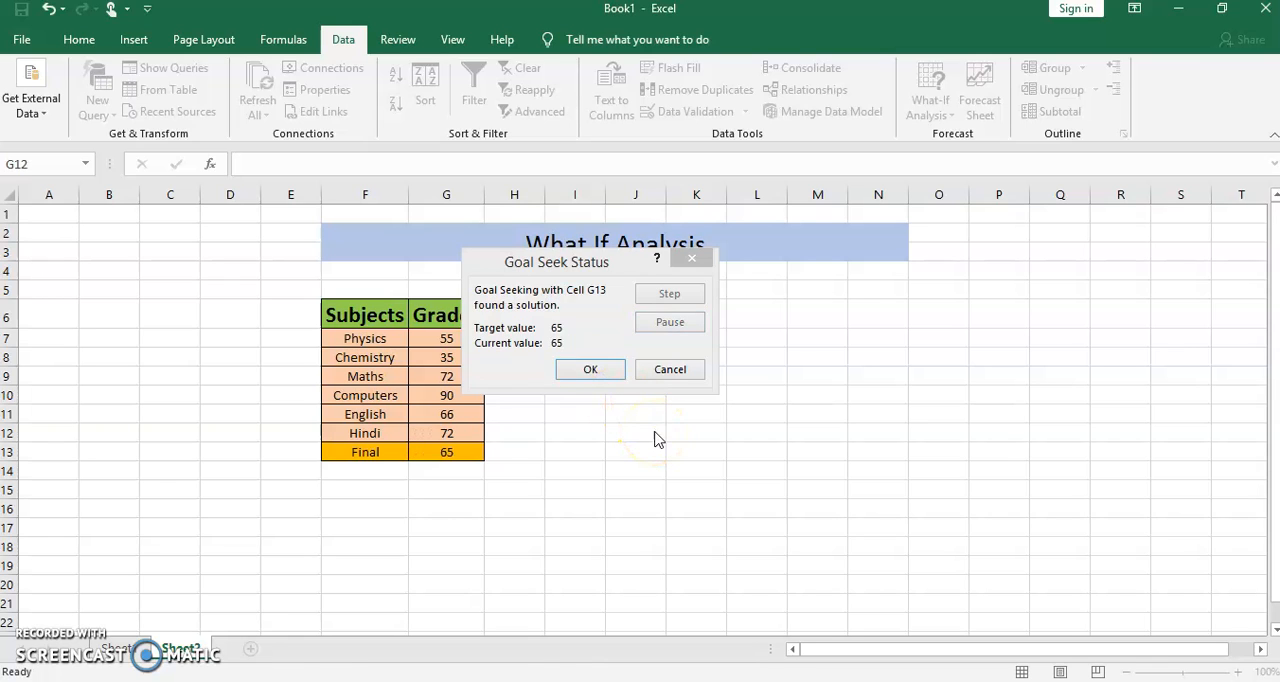
left_click(598, 368)
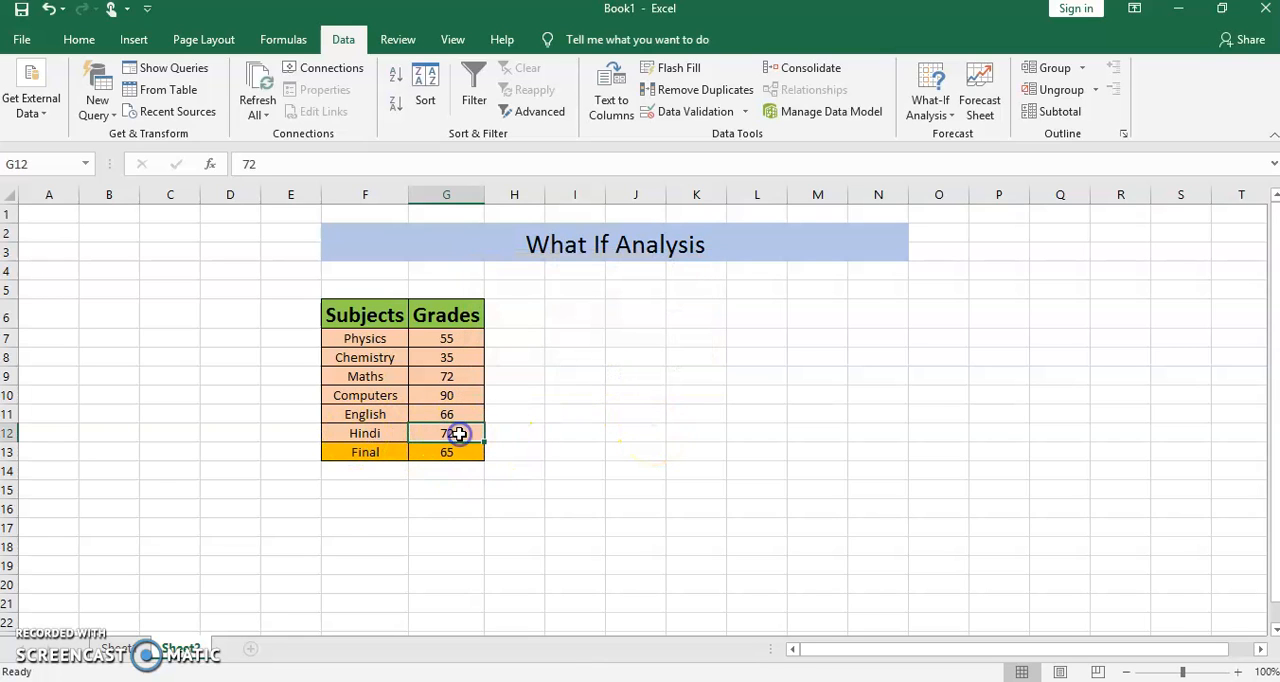
left_click(471, 455)
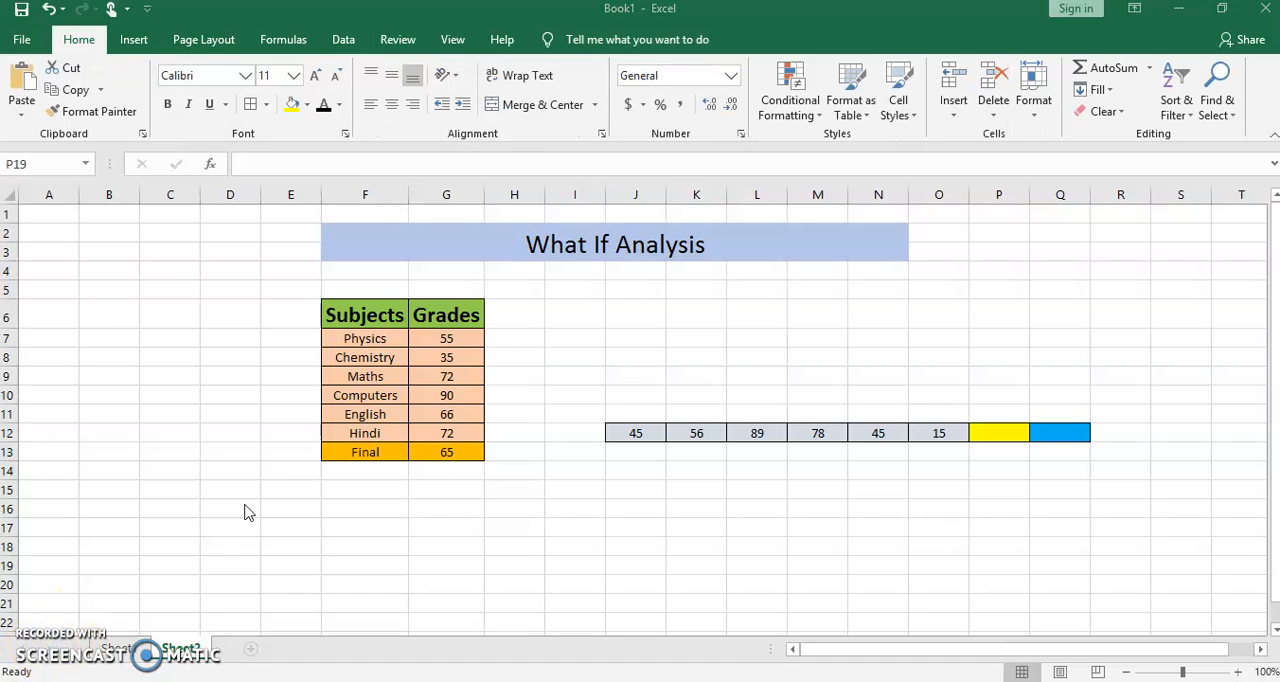
- Enter the formula =AVERAGE(J12:P12) in the blue cell Q12
left_click(637, 432)
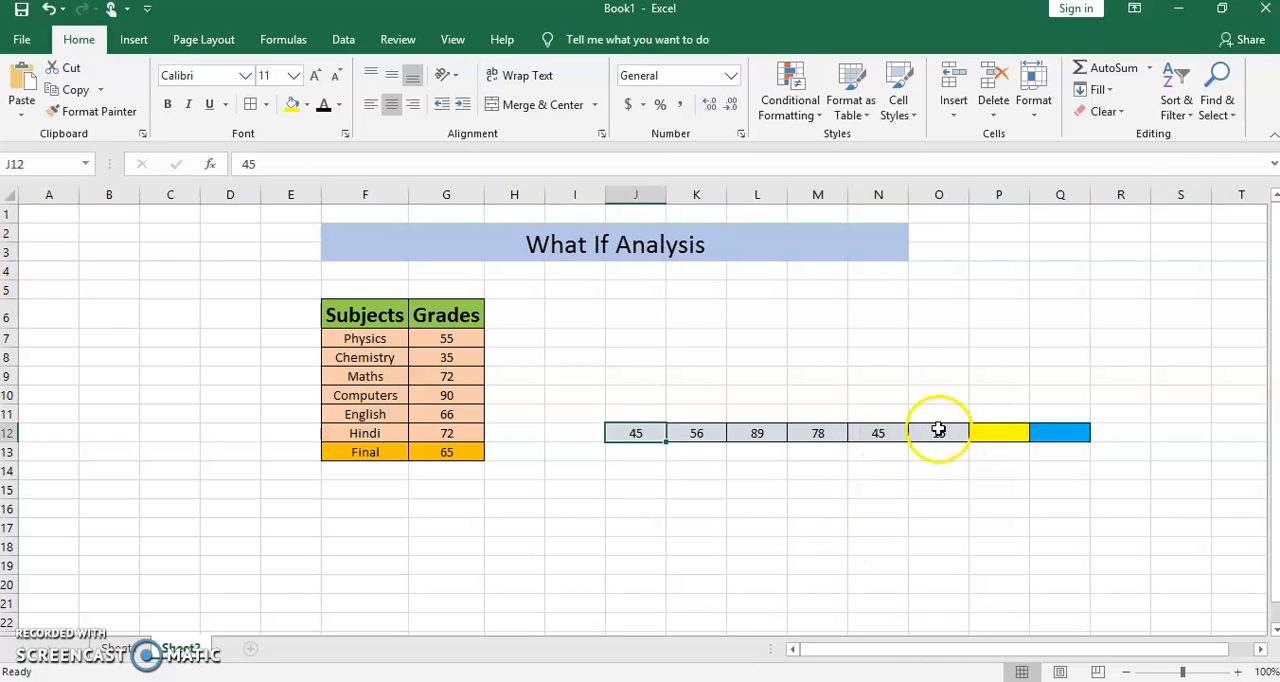
left_click(1013, 437)
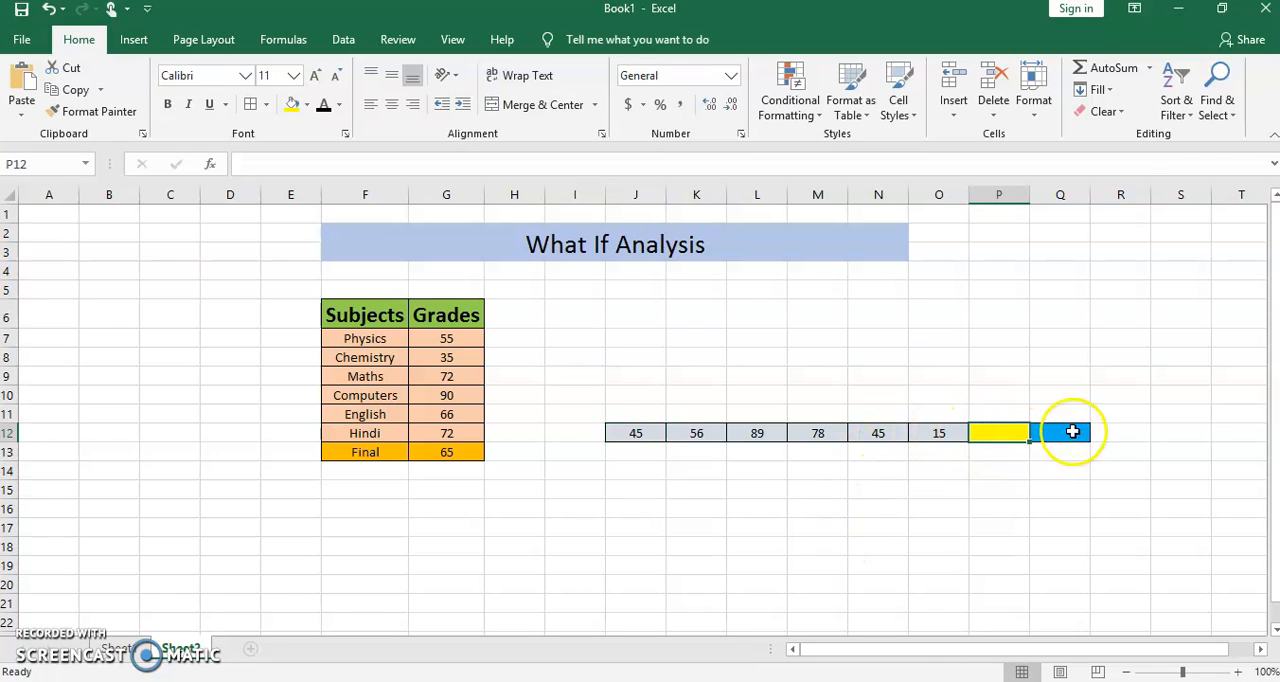
left_click(1066, 433)
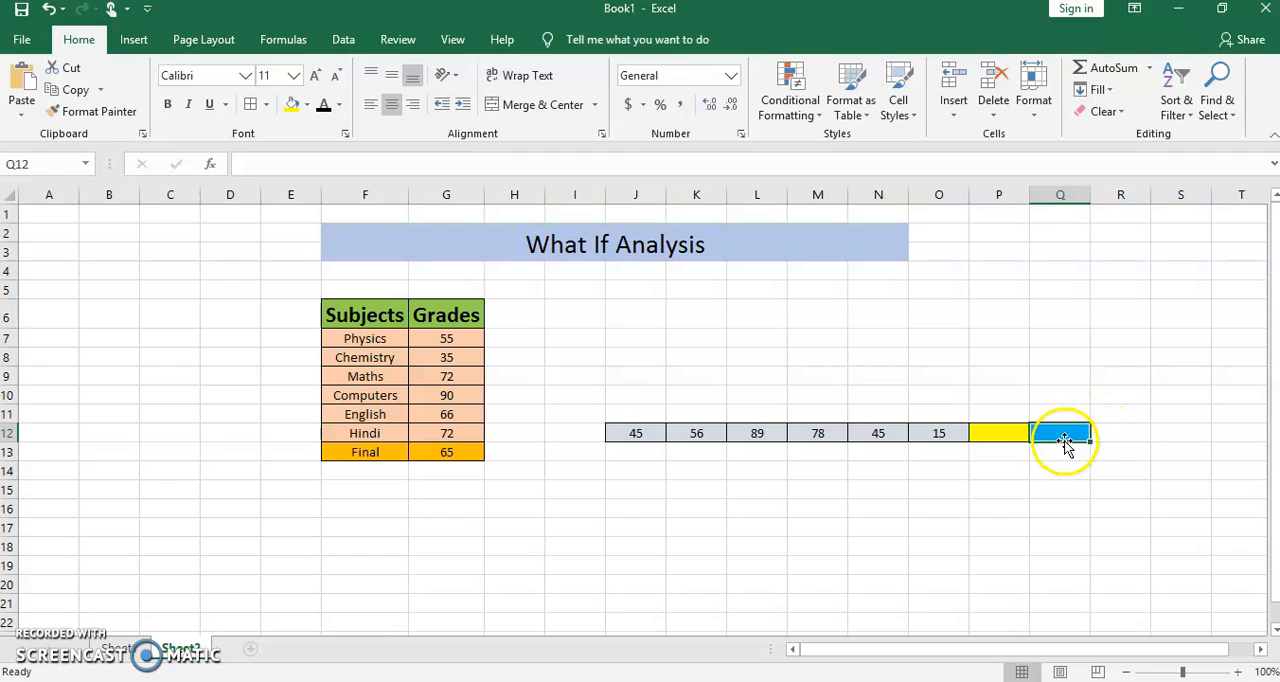
type("=")
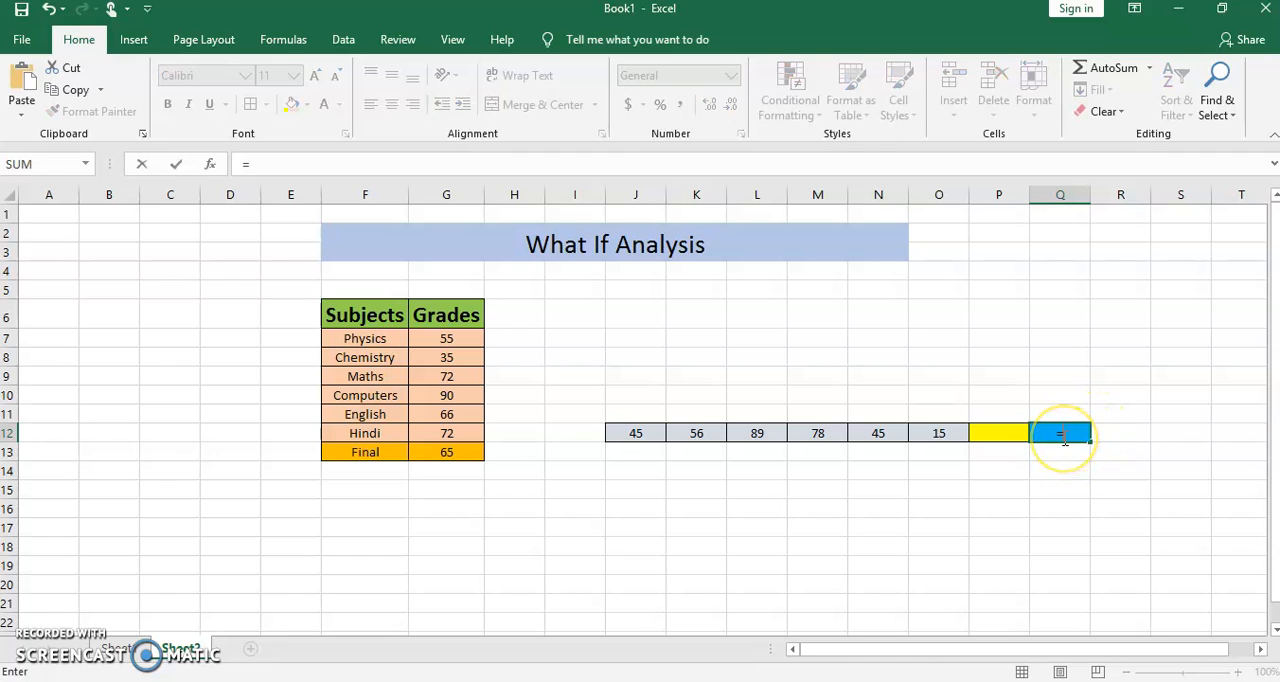
type("averag")
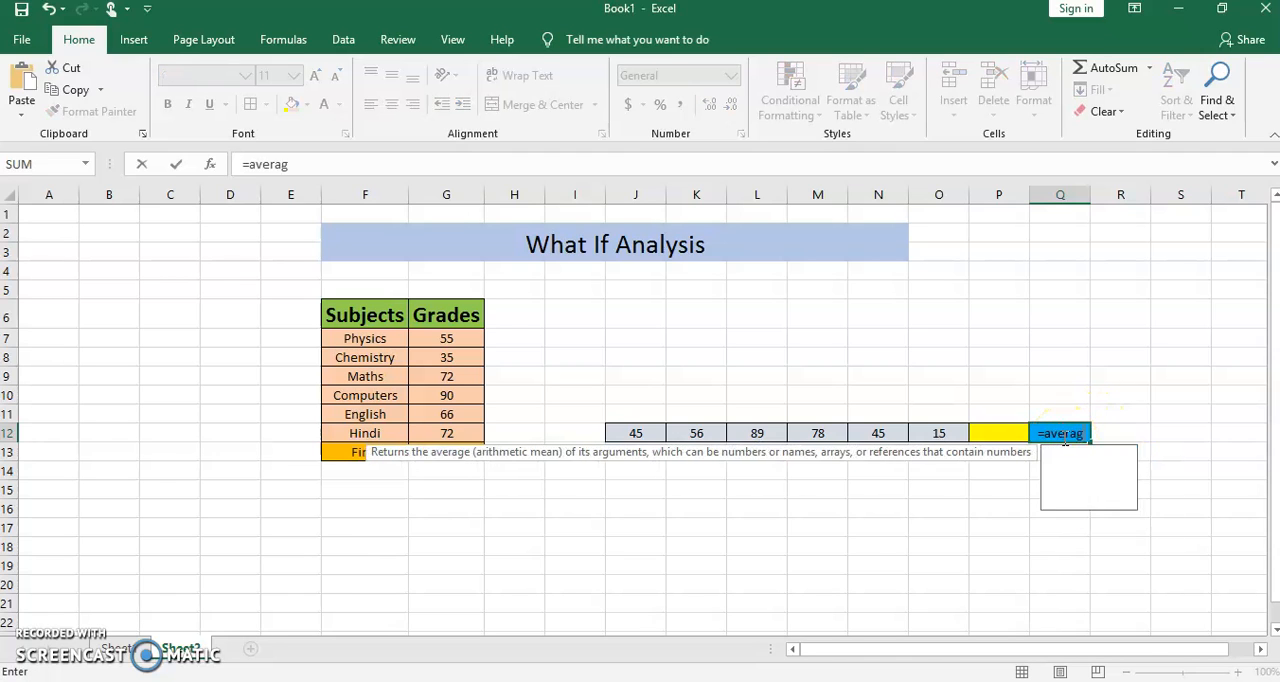
type("e(")
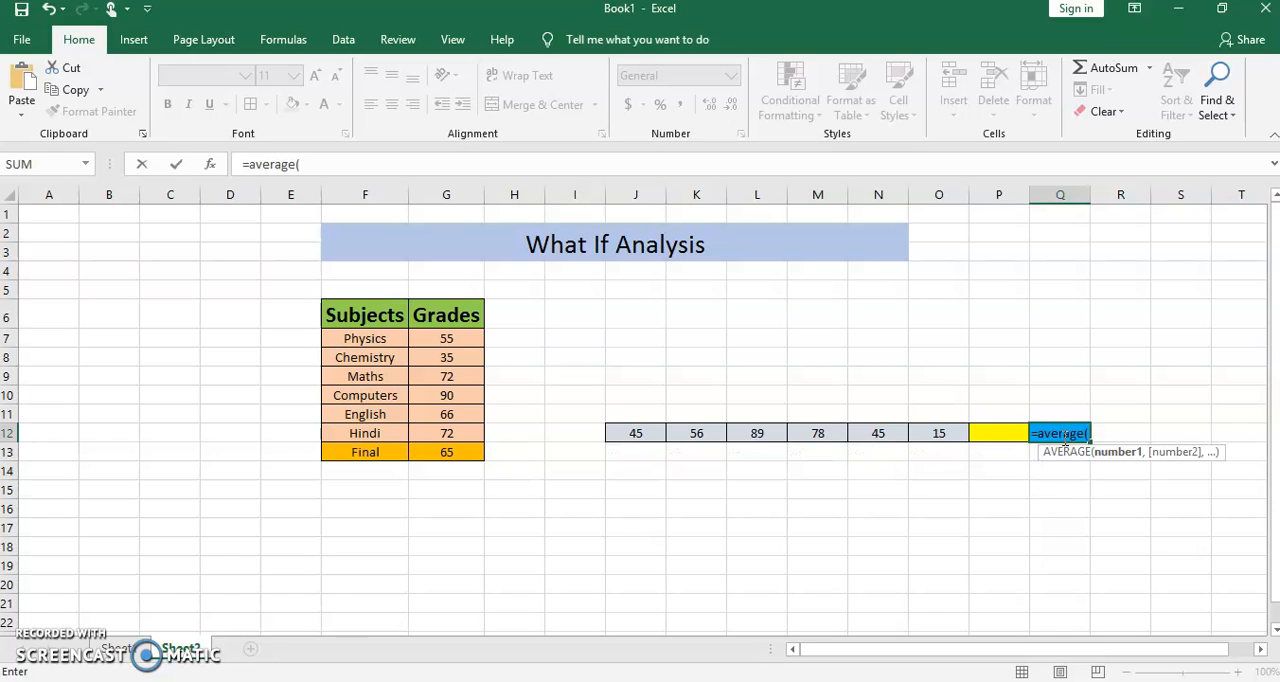
left_click_drag(636, 433, 997, 431)
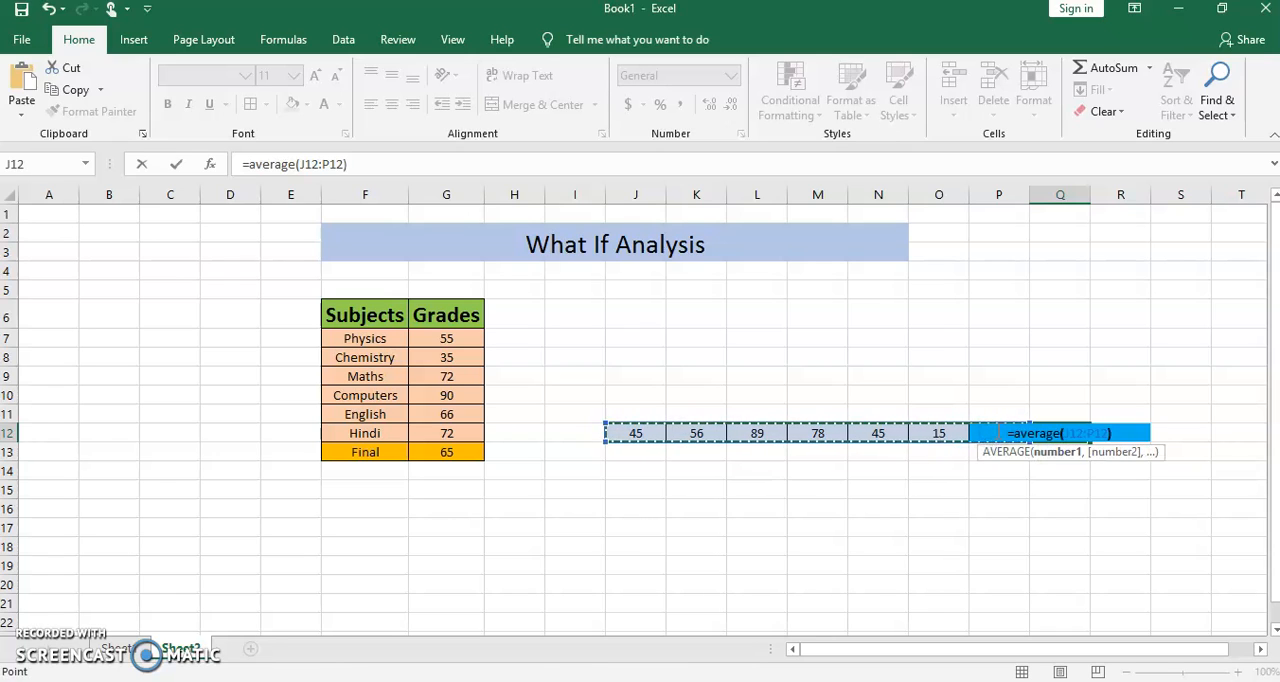
type(")")
key("Return")
left_click(1136, 398)
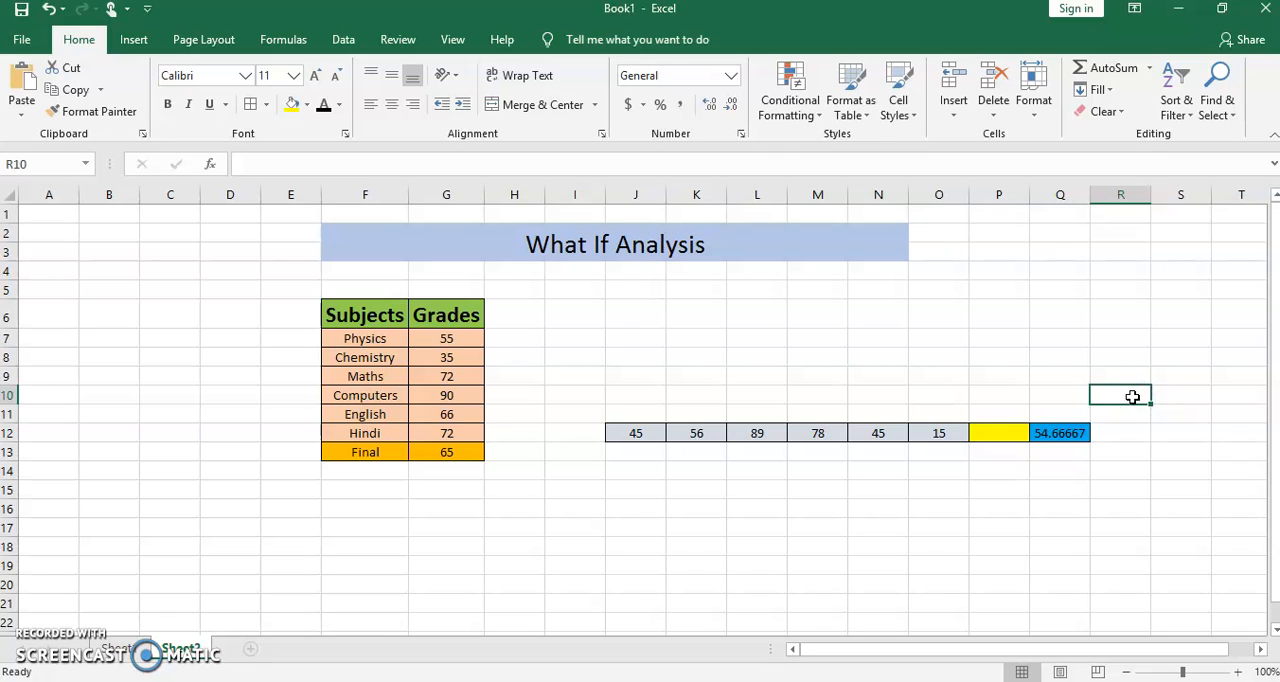
- Review the values across row 12 from J12 to O12, the empty yellow cell P12 and the average in Q12
left_click(1005, 433)
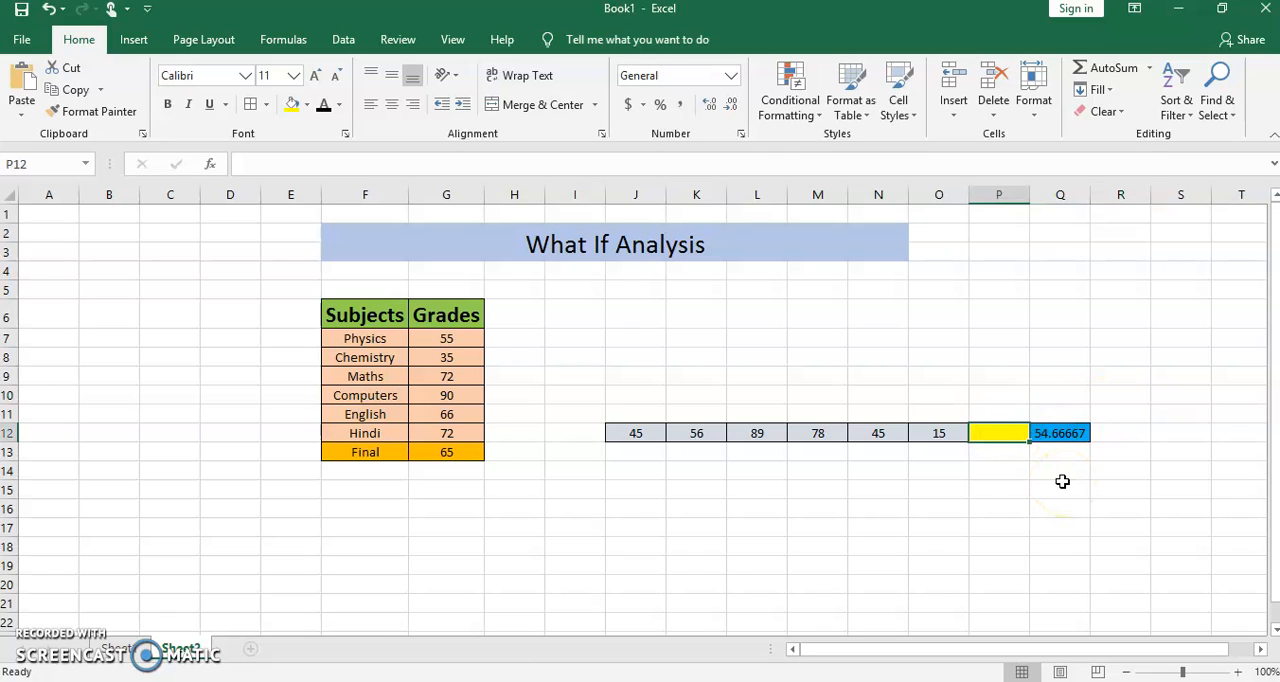
left_click(637, 436)
left_click(696, 432)
left_click(742, 433)
left_click(820, 431)
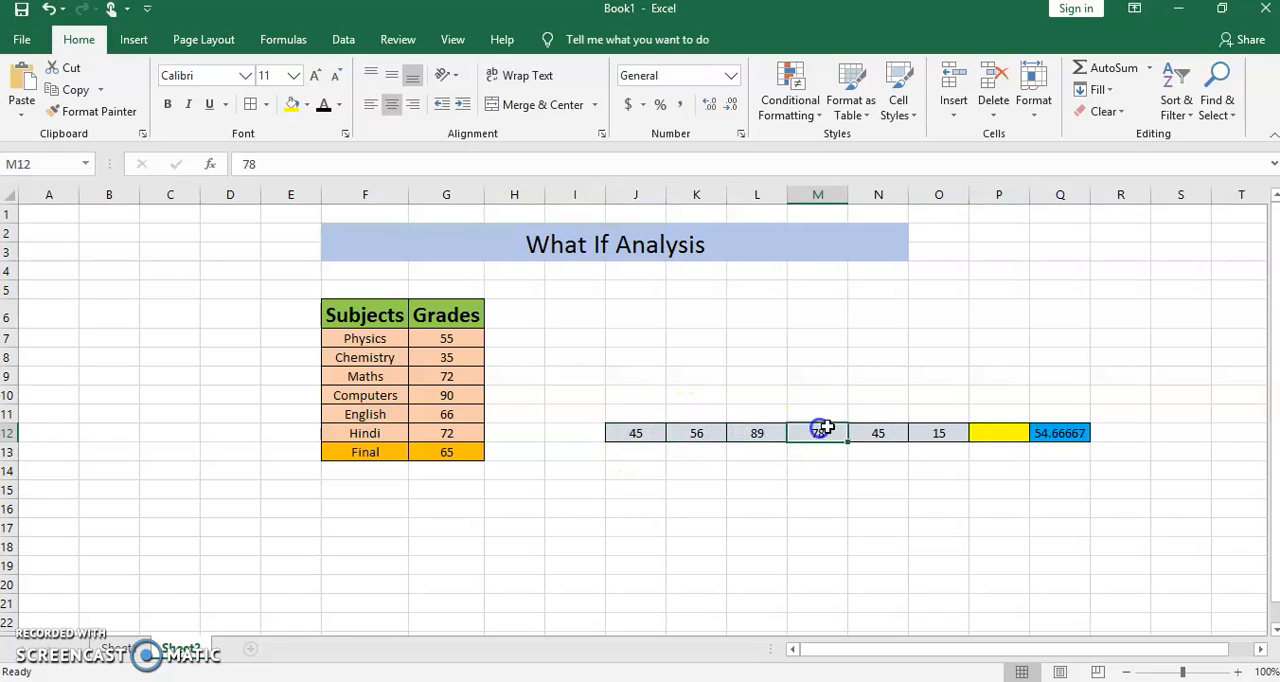
left_click(890, 433)
left_click(940, 432)
left_click(990, 427)
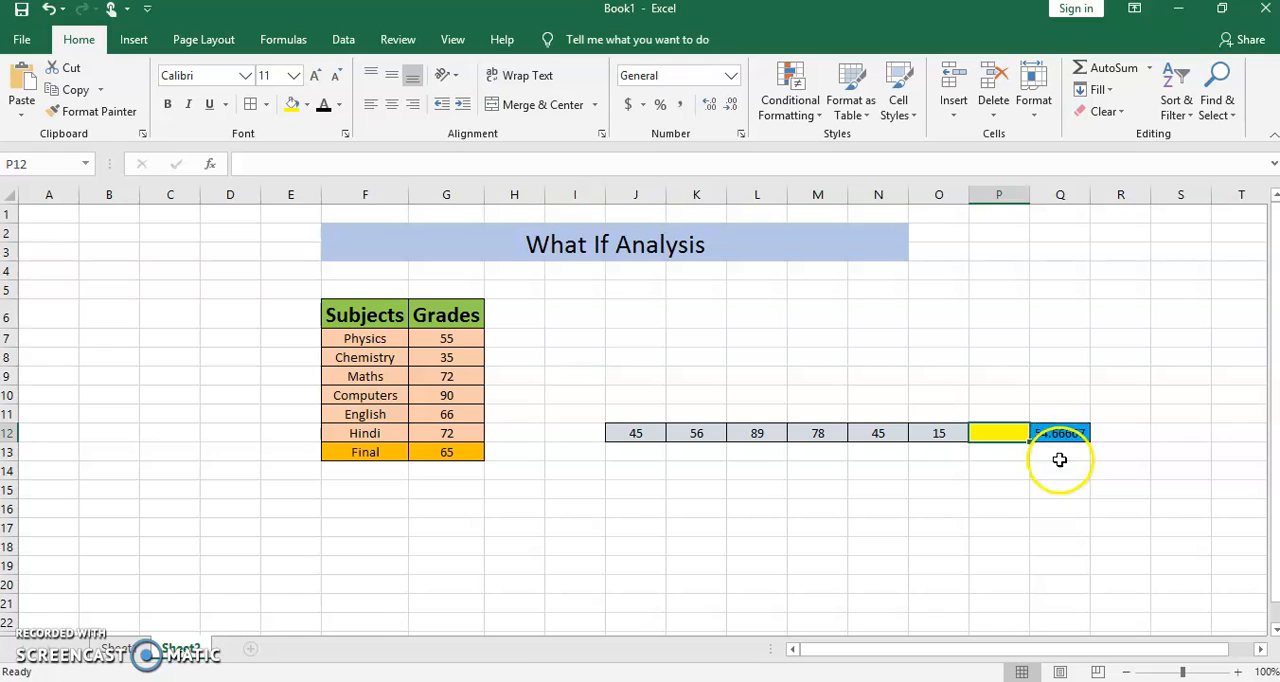
left_click(1058, 334)
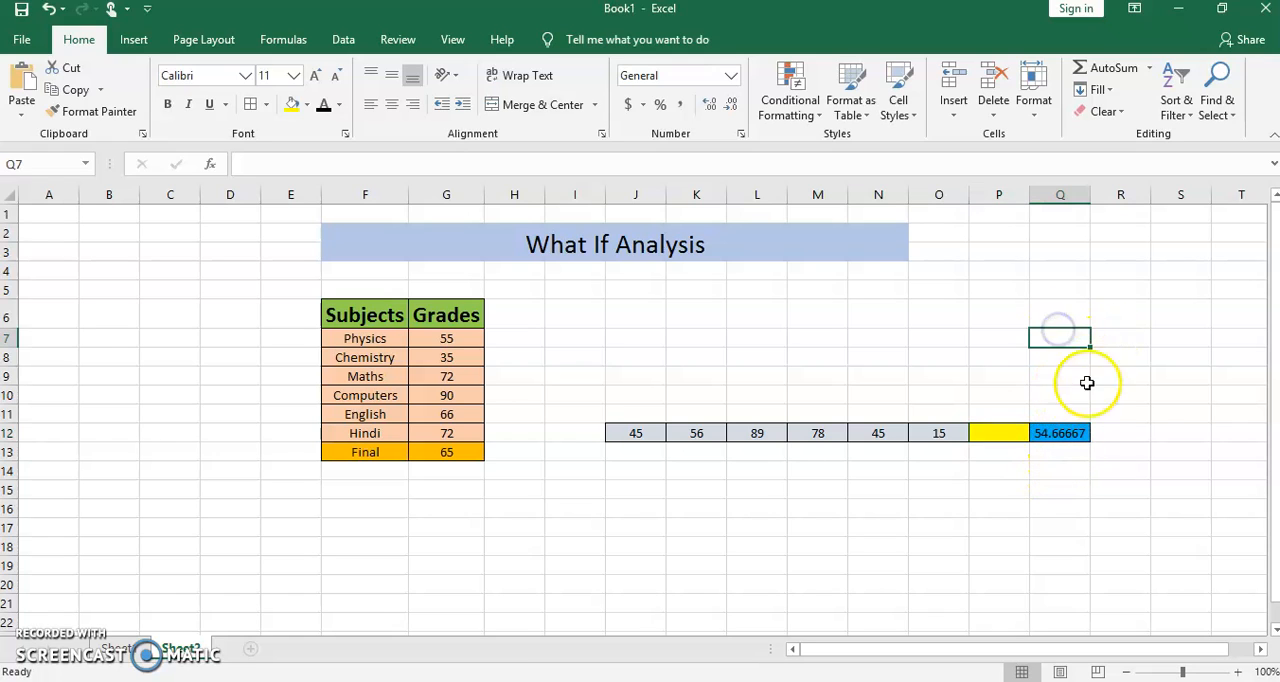
left_click(997, 434)
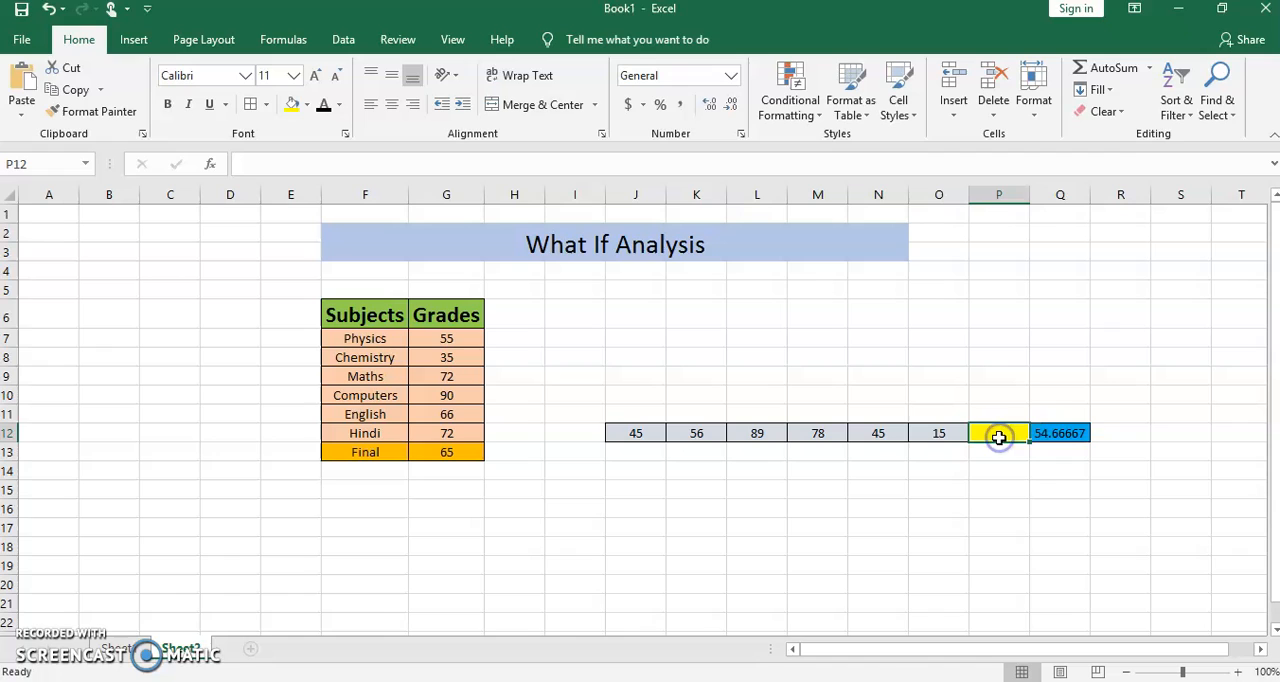
left_click(1066, 440)
- Enter the desired average of 75 in cell Q7 above the number row
left_click(1086, 340)
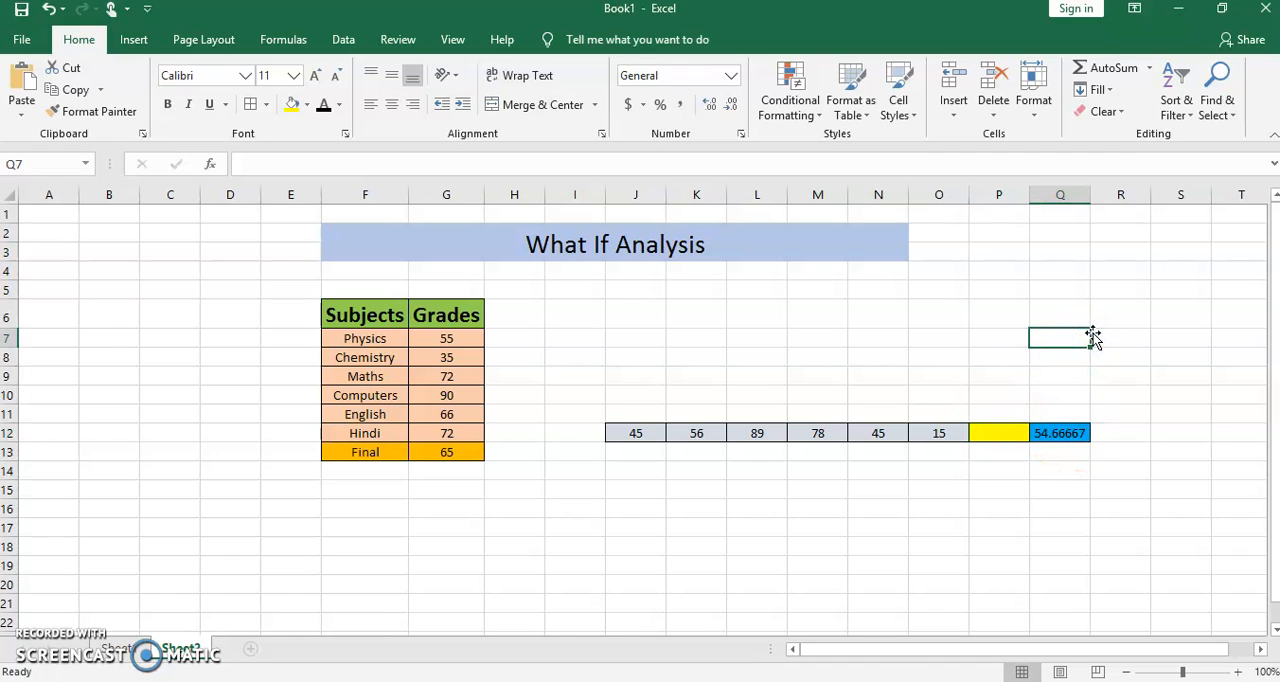
type("75")
left_click(997, 433)
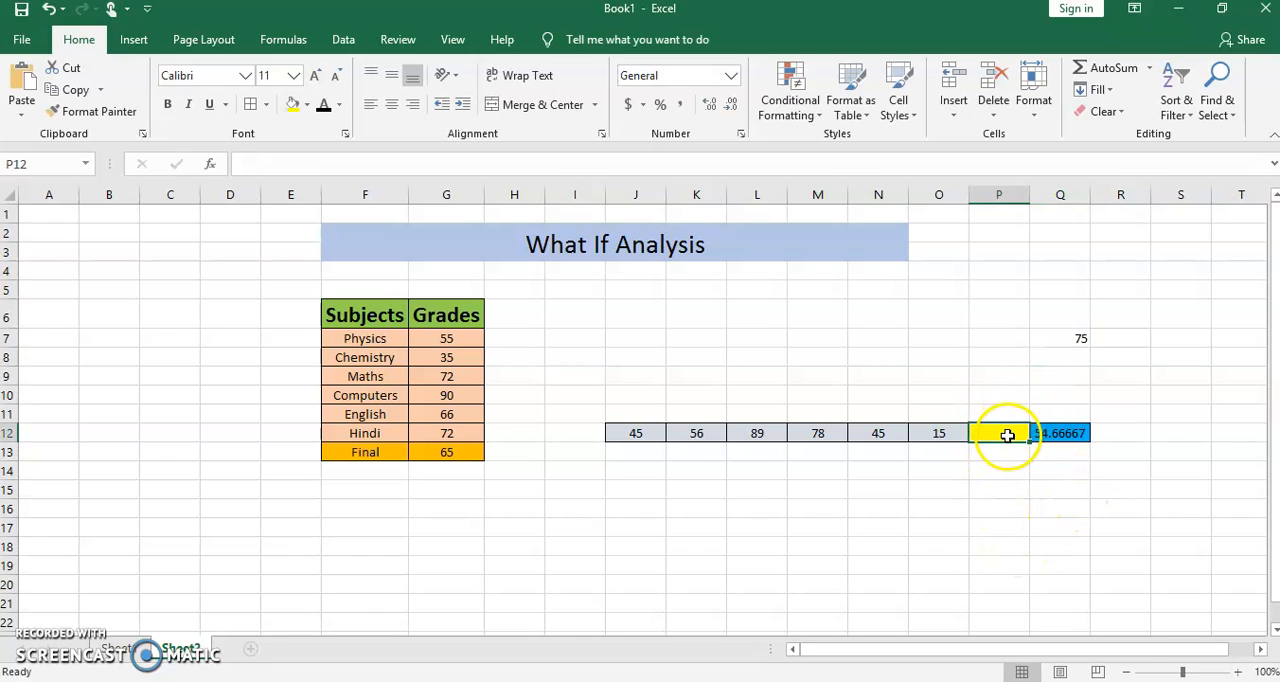
left_click(1066, 436)
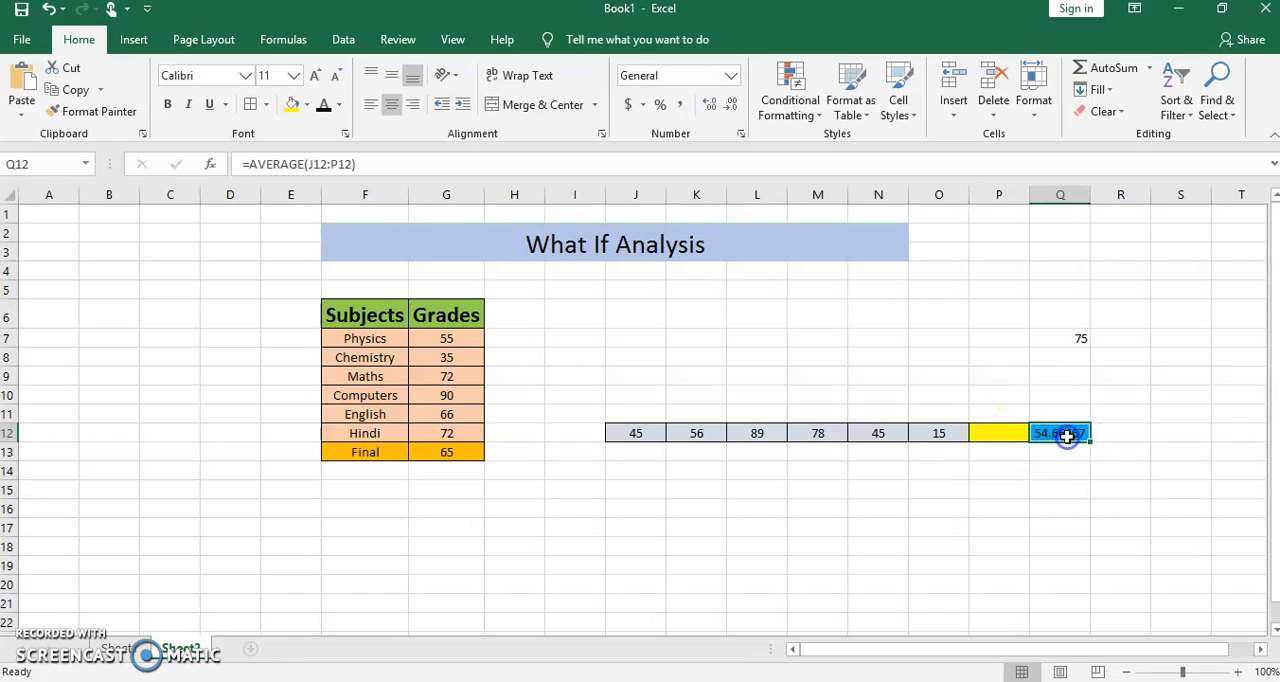
left_click(1078, 340)
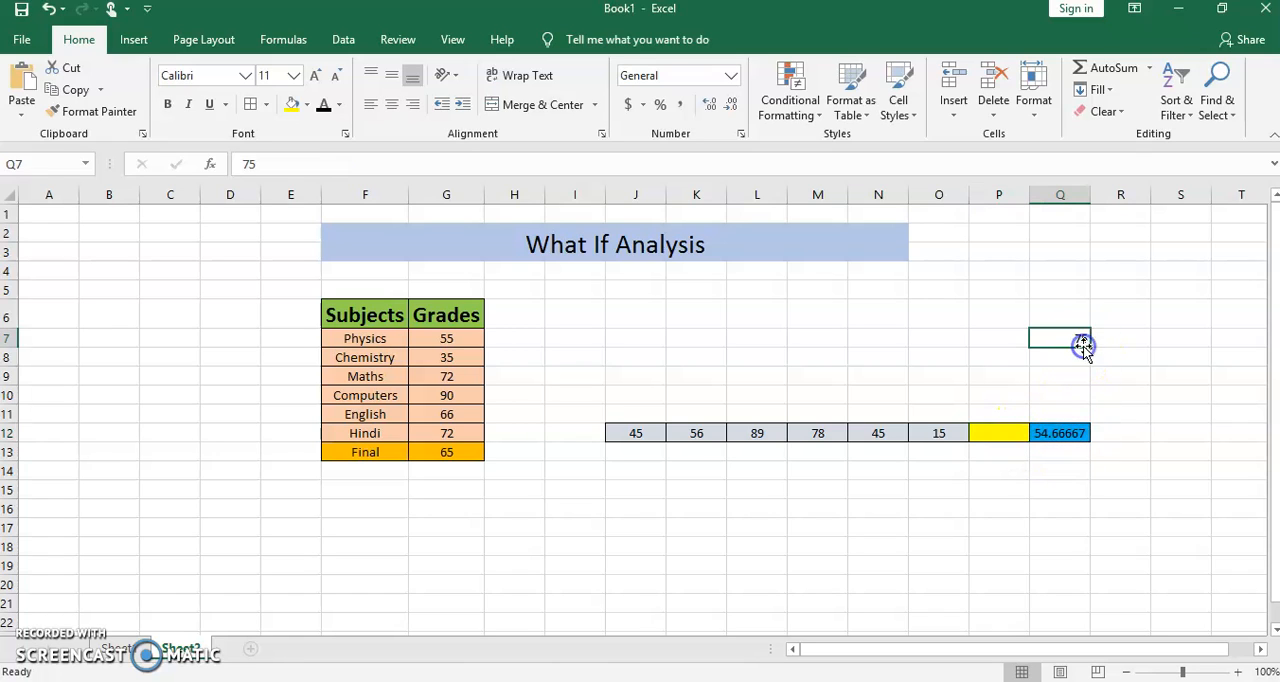
left_click(993, 430)
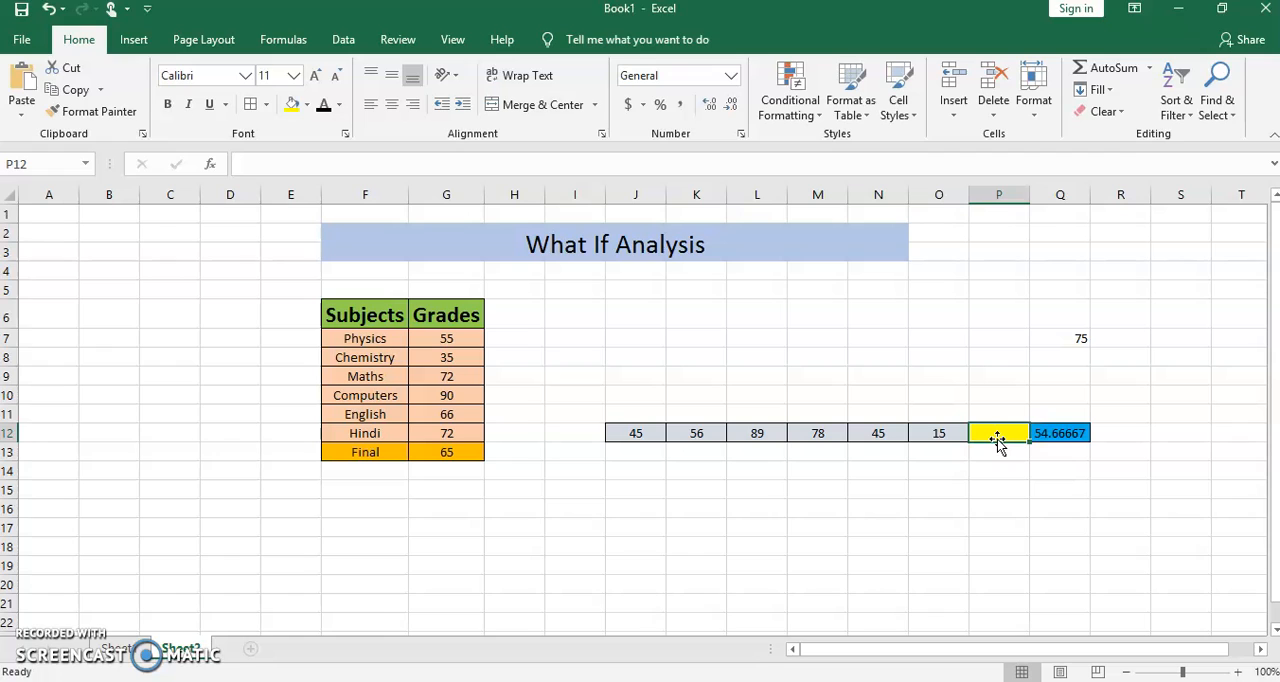
- Clear the average formula from Q12 and open a Goal Seek with that cell as the set cell
left_click(1062, 433)
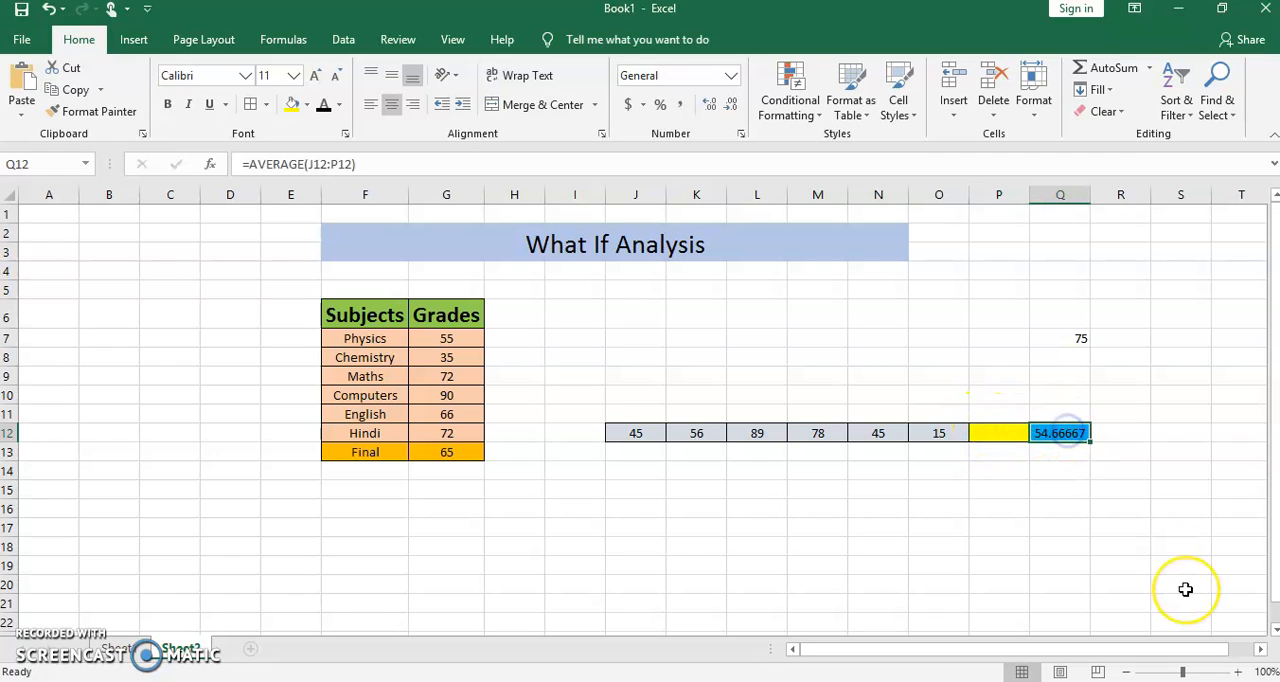
key("Delete")
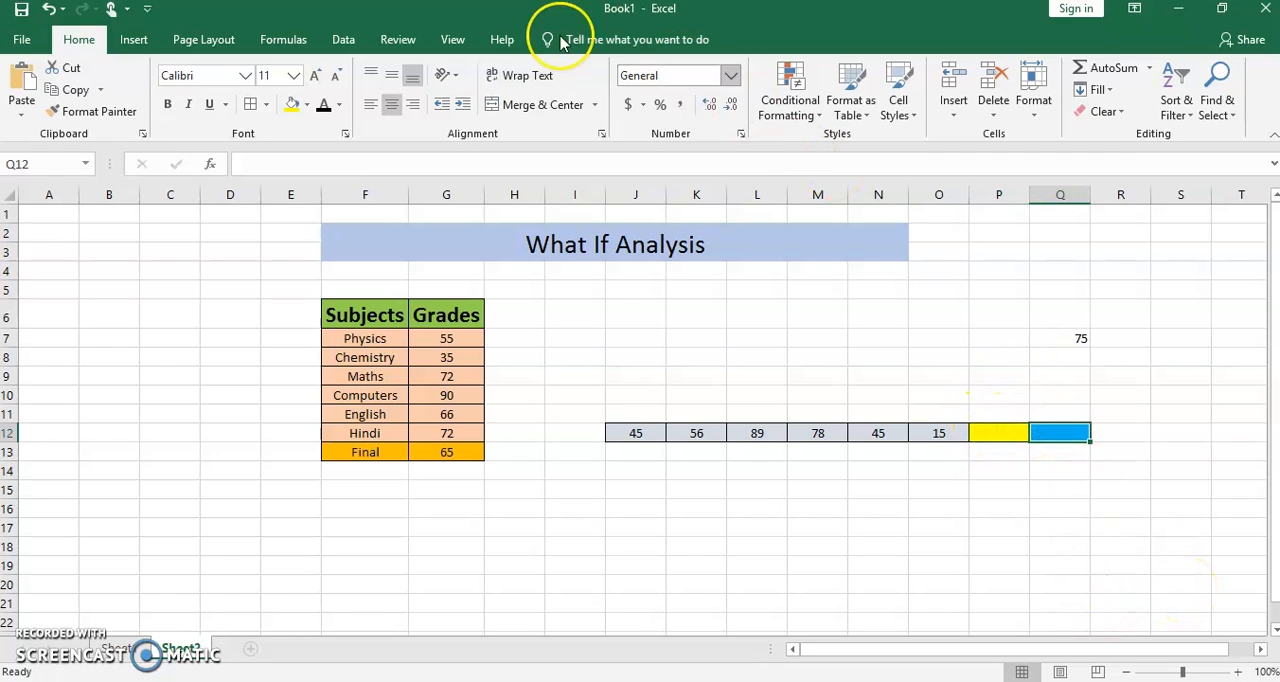
left_click(343, 40)
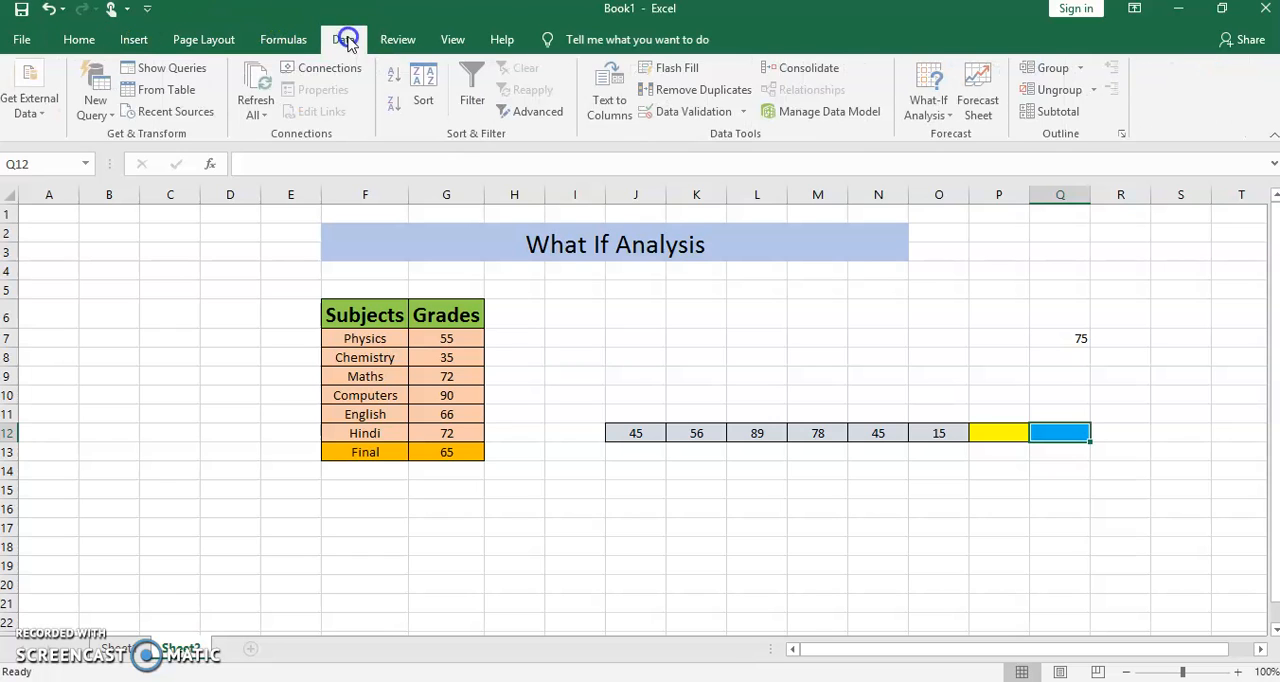
left_click(930, 110)
left_click(963, 159)
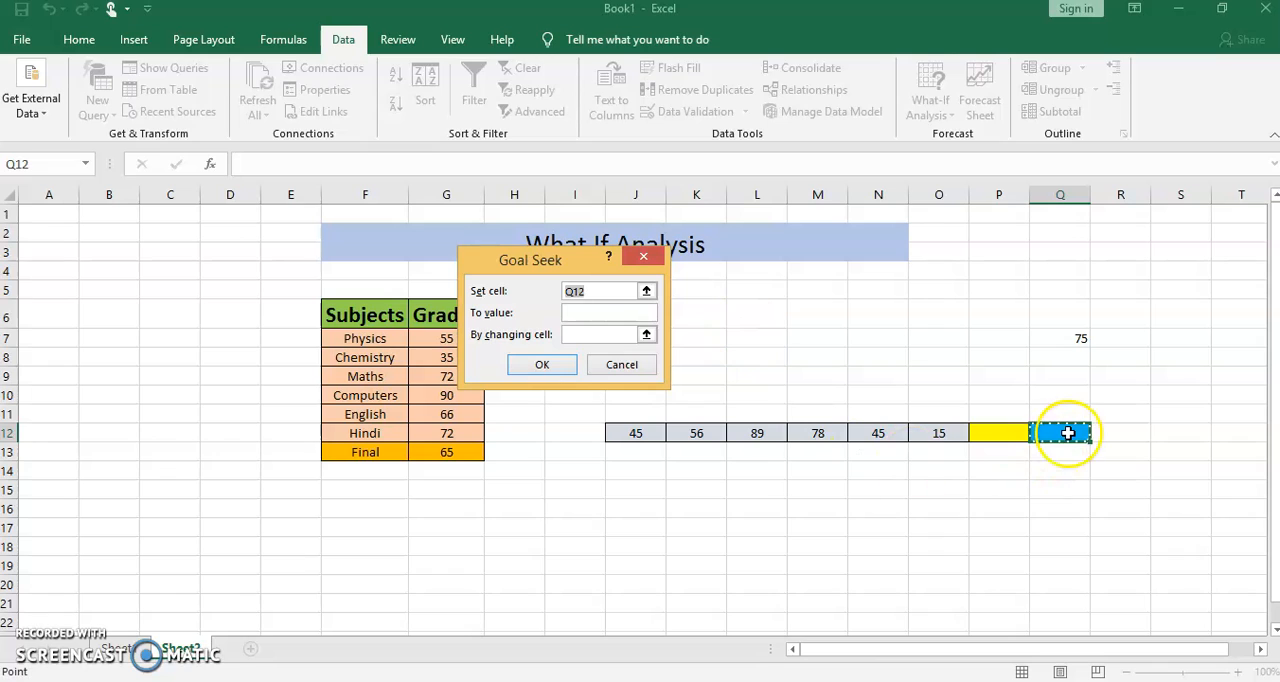
- Try to run the Goal Seek with target value 75 and changing cell P12, then cancel it
left_click(585, 311)
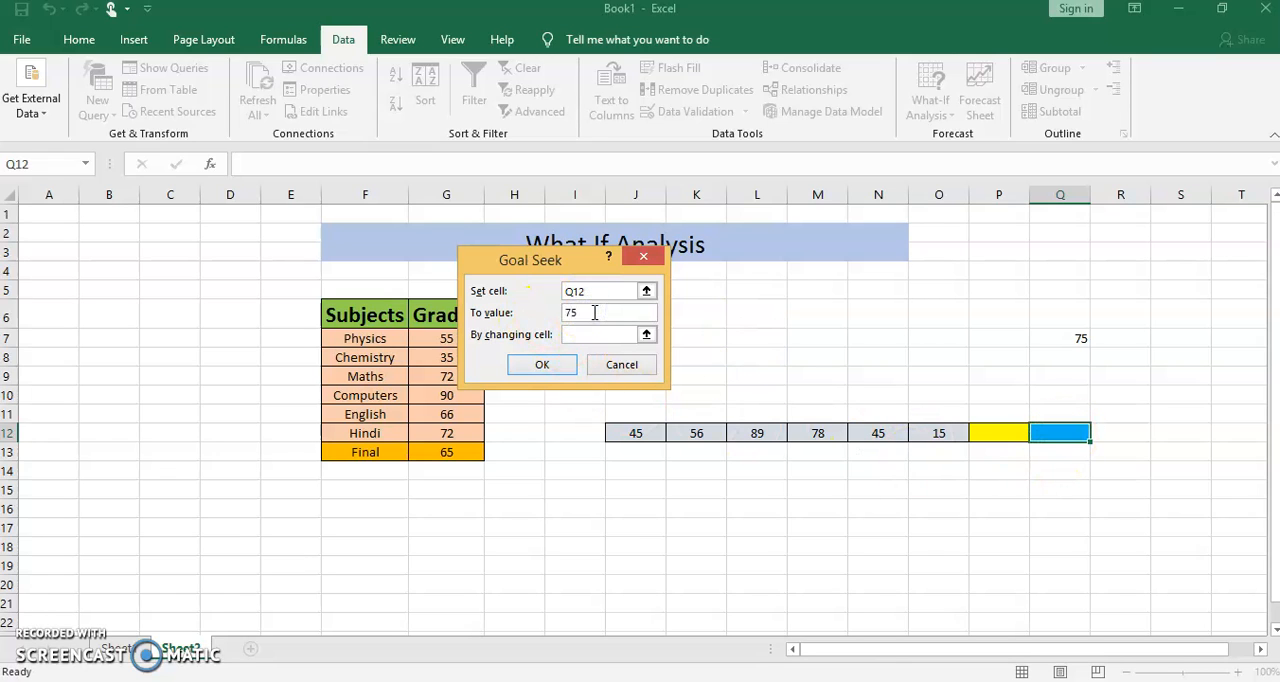
left_click(646, 336)
left_click(990, 432)
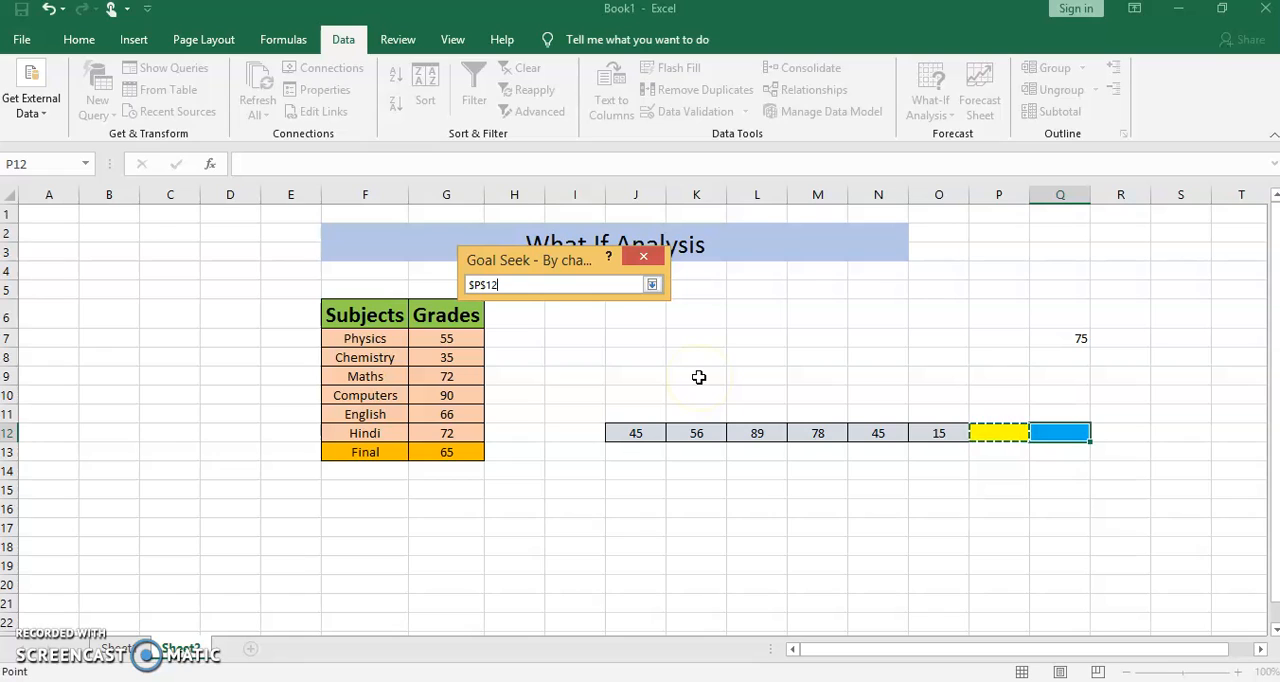
key("Return")
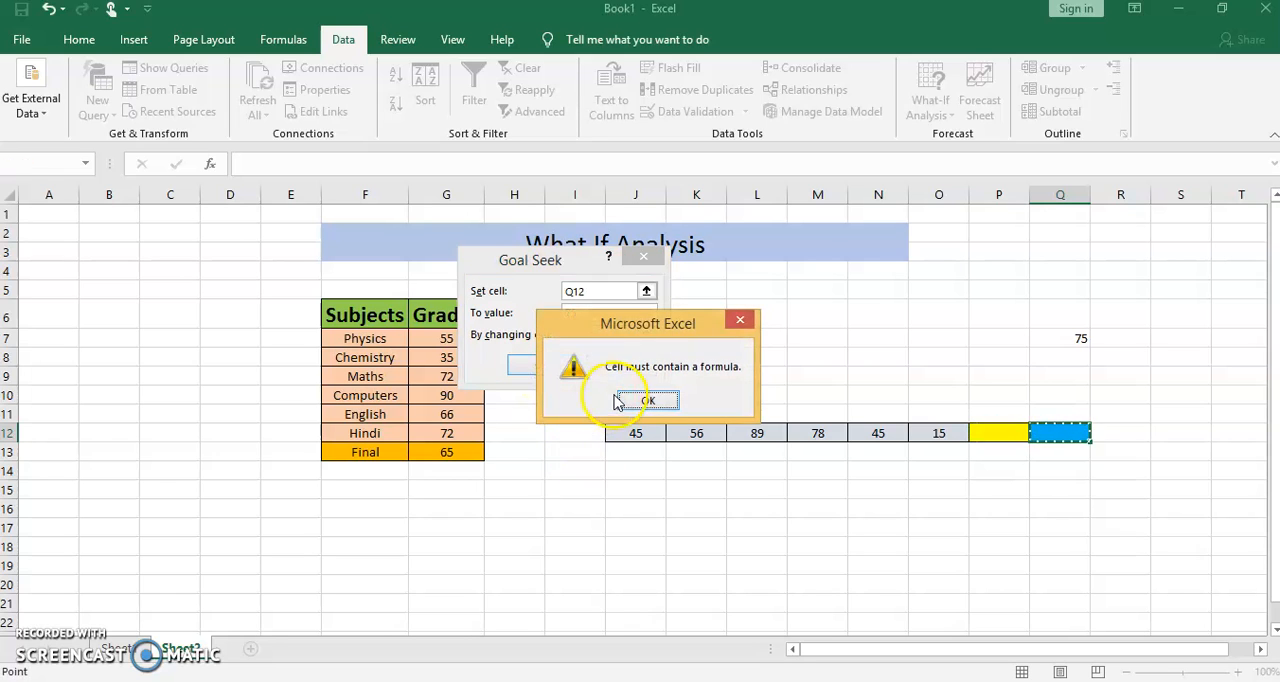
left_click(625, 400)
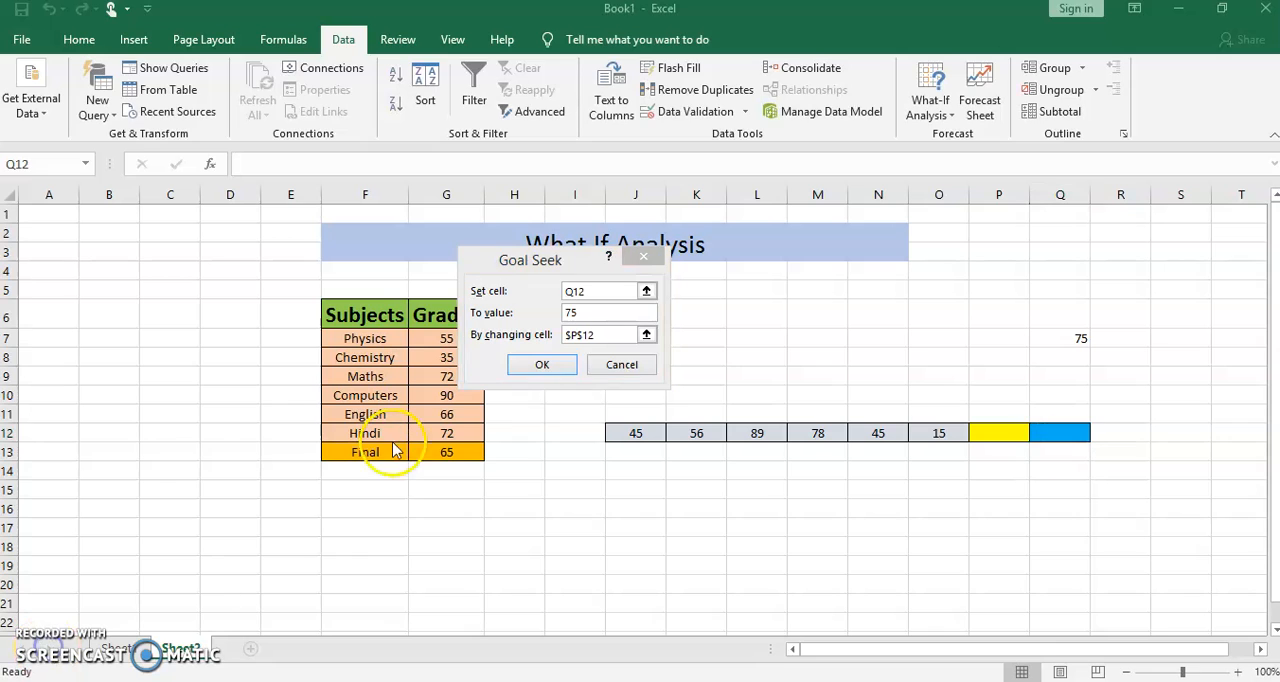
left_click(540, 365)
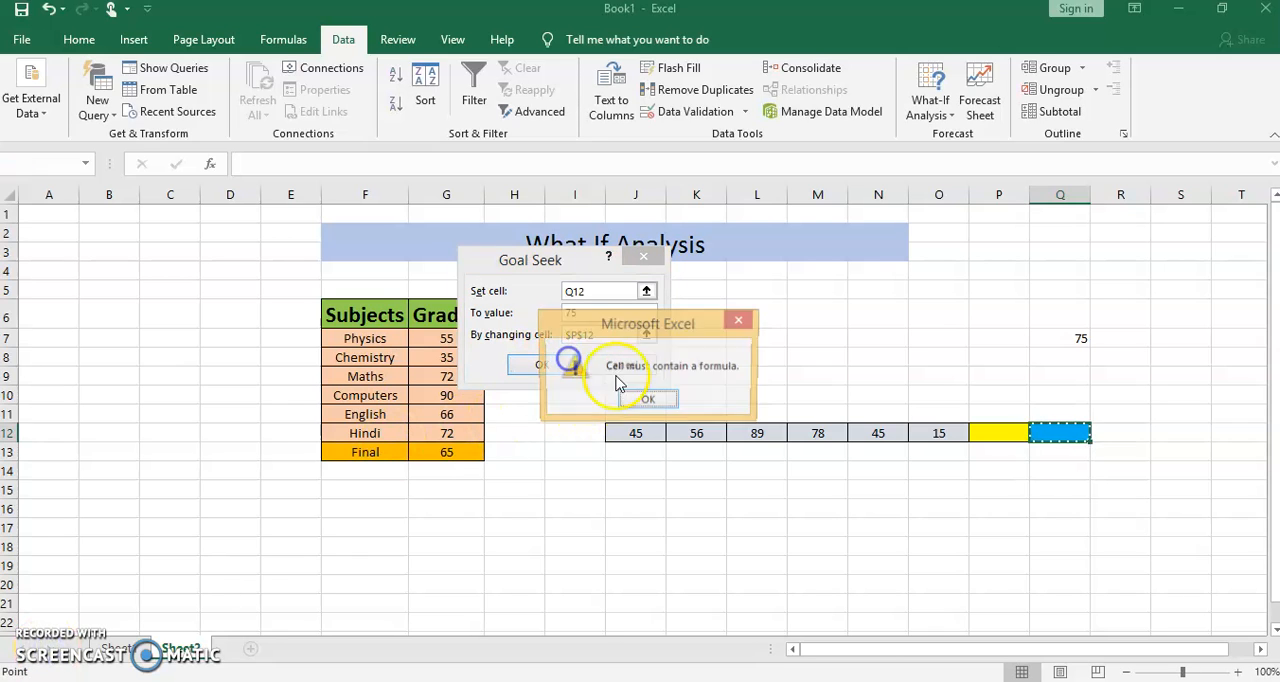
left_click(658, 401)
left_click(622, 365)
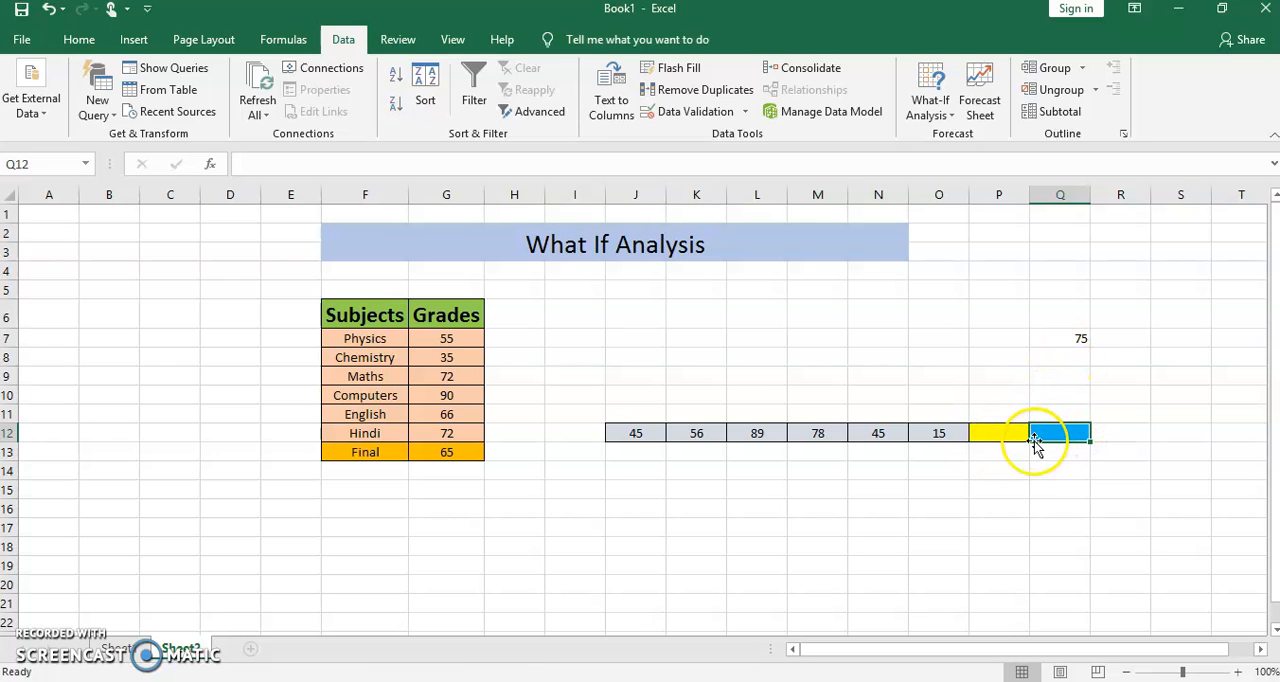
- Enter the formula =AVERAGE(J12:P12) again in the emptied cell Q12
type("=")
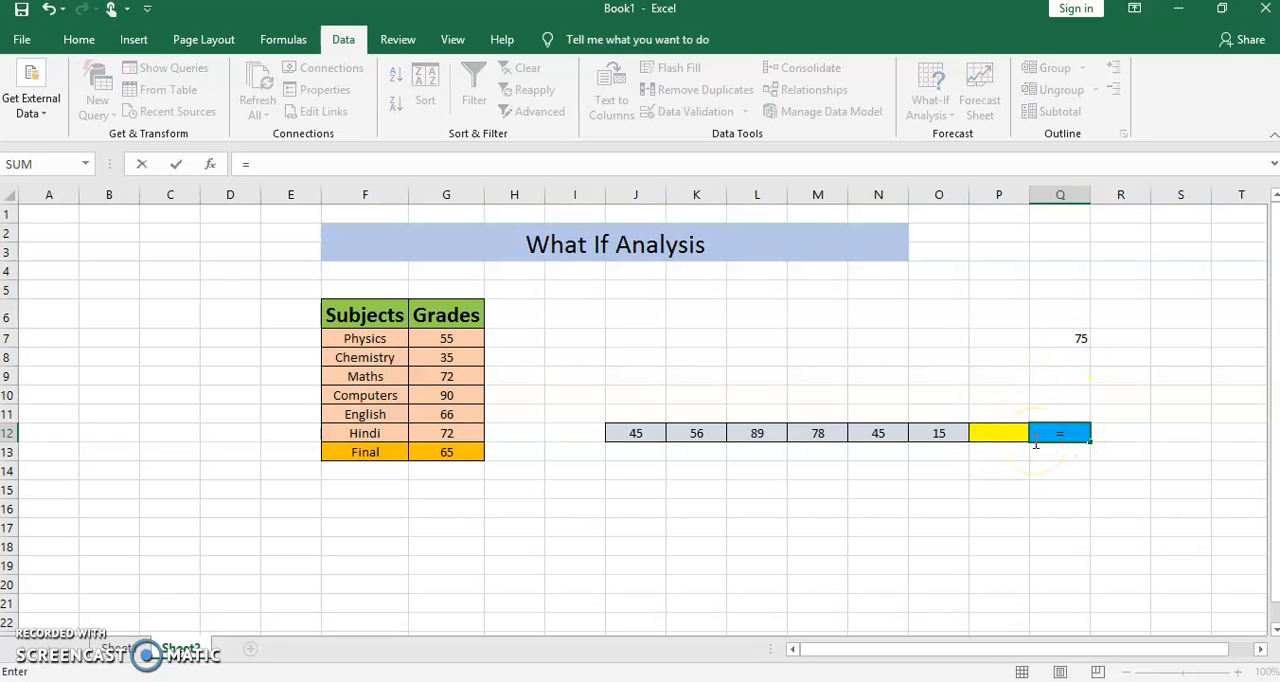
type("average")
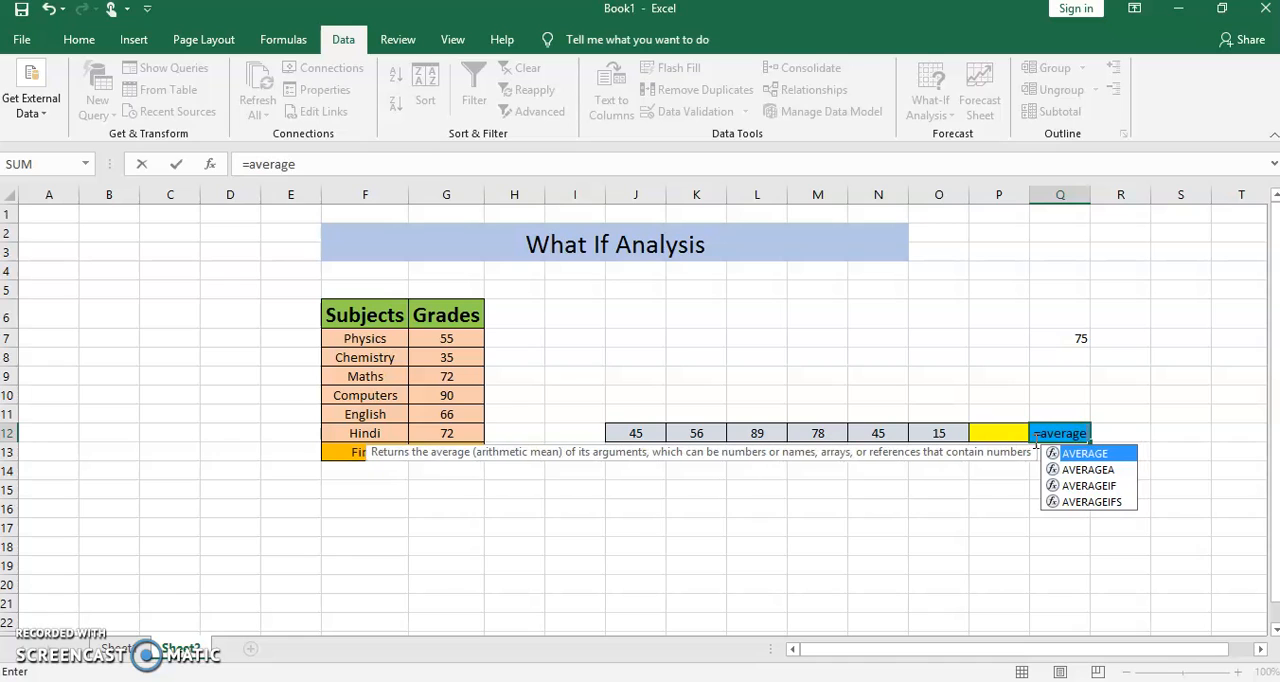
type("(")
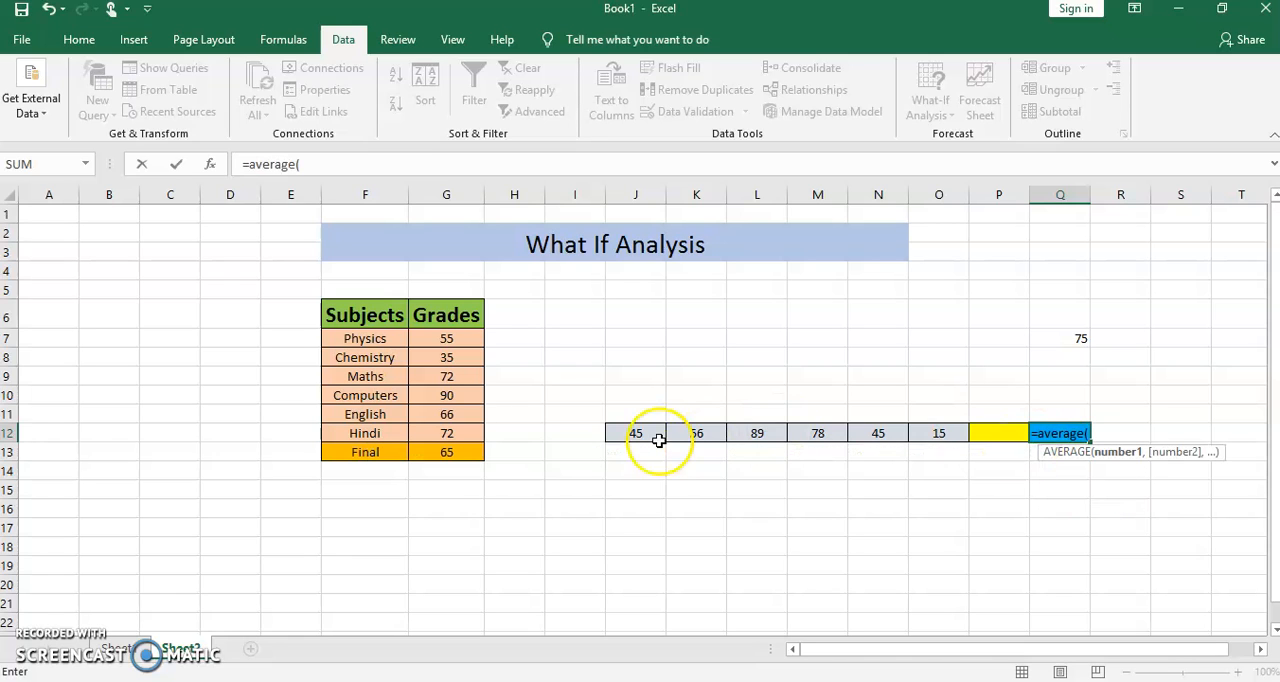
left_click_drag(646, 434, 1010, 441)
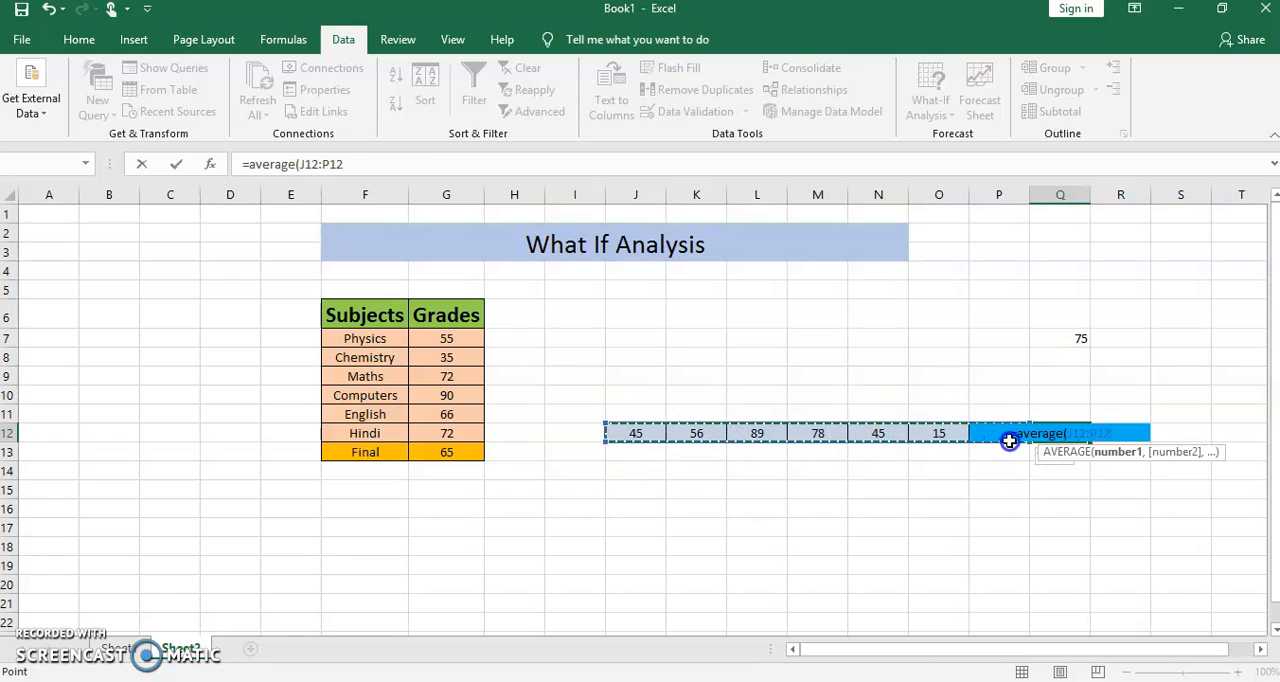
type(")")
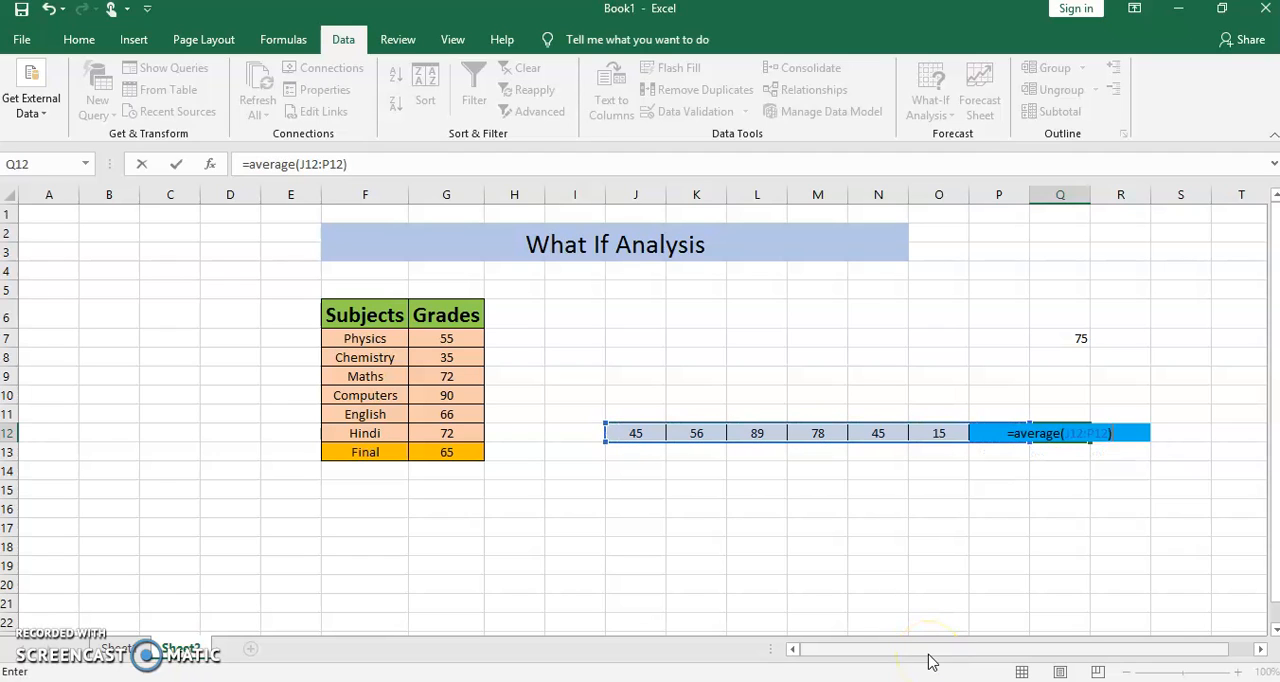
key("Return")
- Run a Goal Seek that sets Q12 to 75 by changing the yellow cell P12, and accept the solution
left_click(1046, 433)
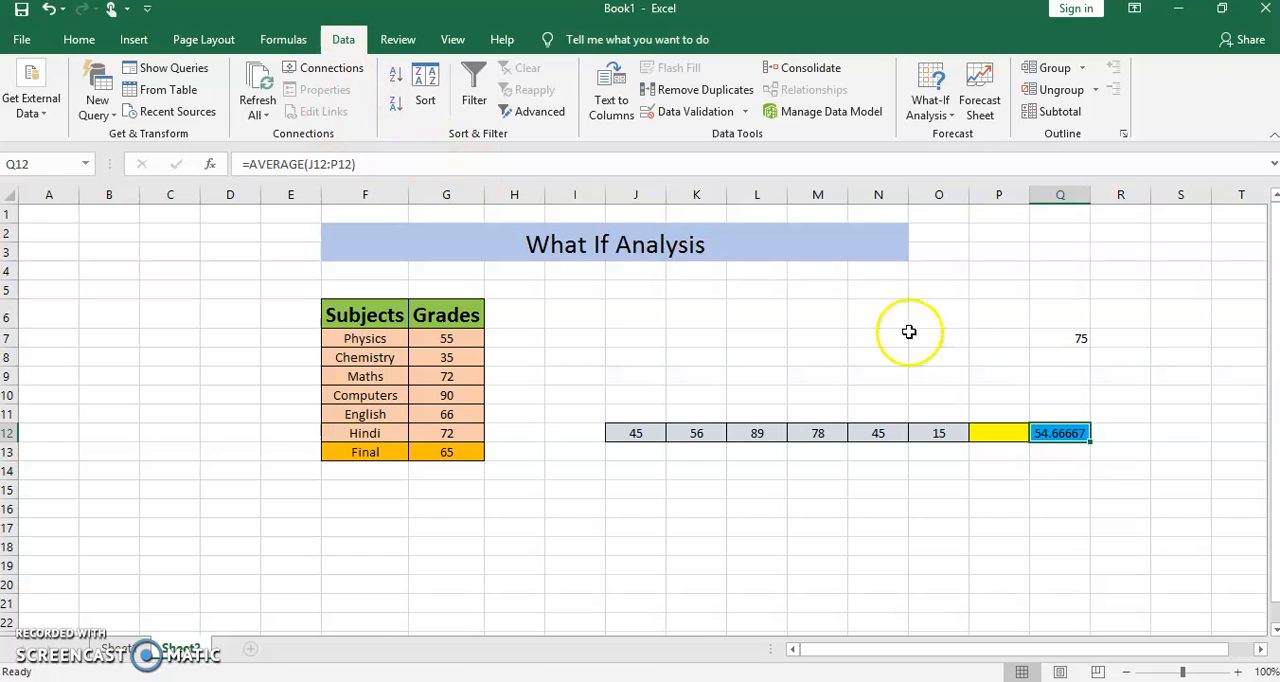
left_click(935, 108)
left_click(966, 160)
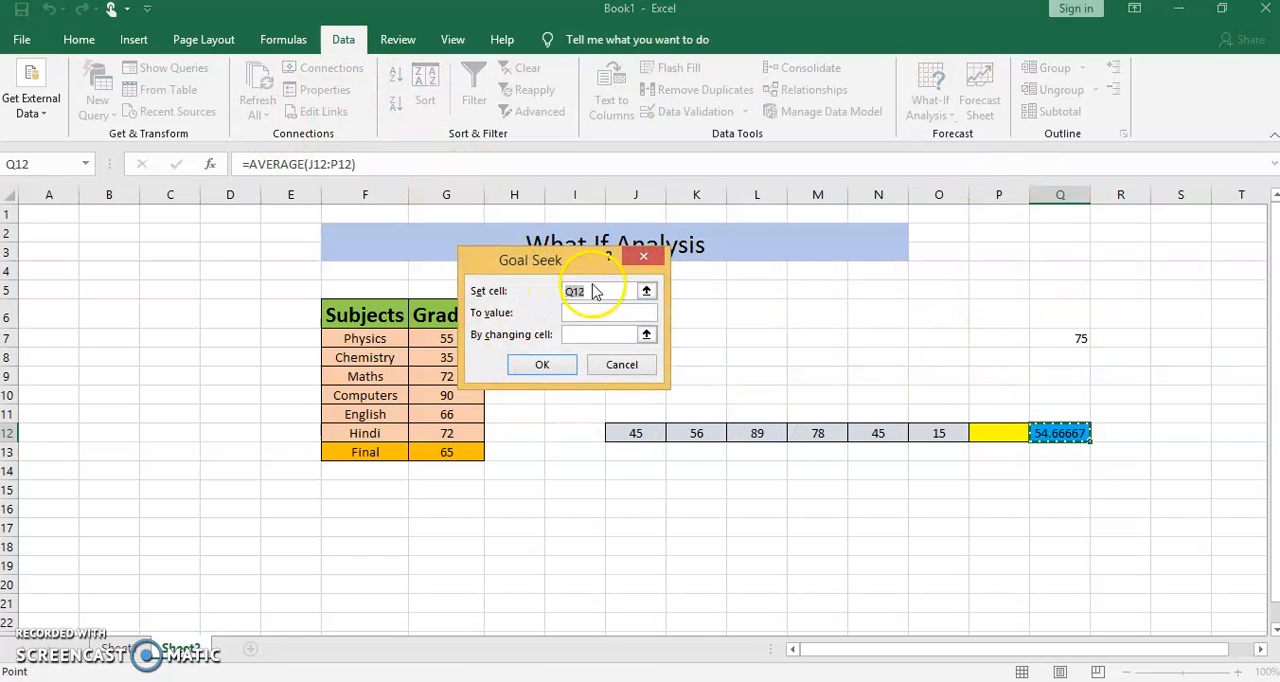
left_click(594, 314)
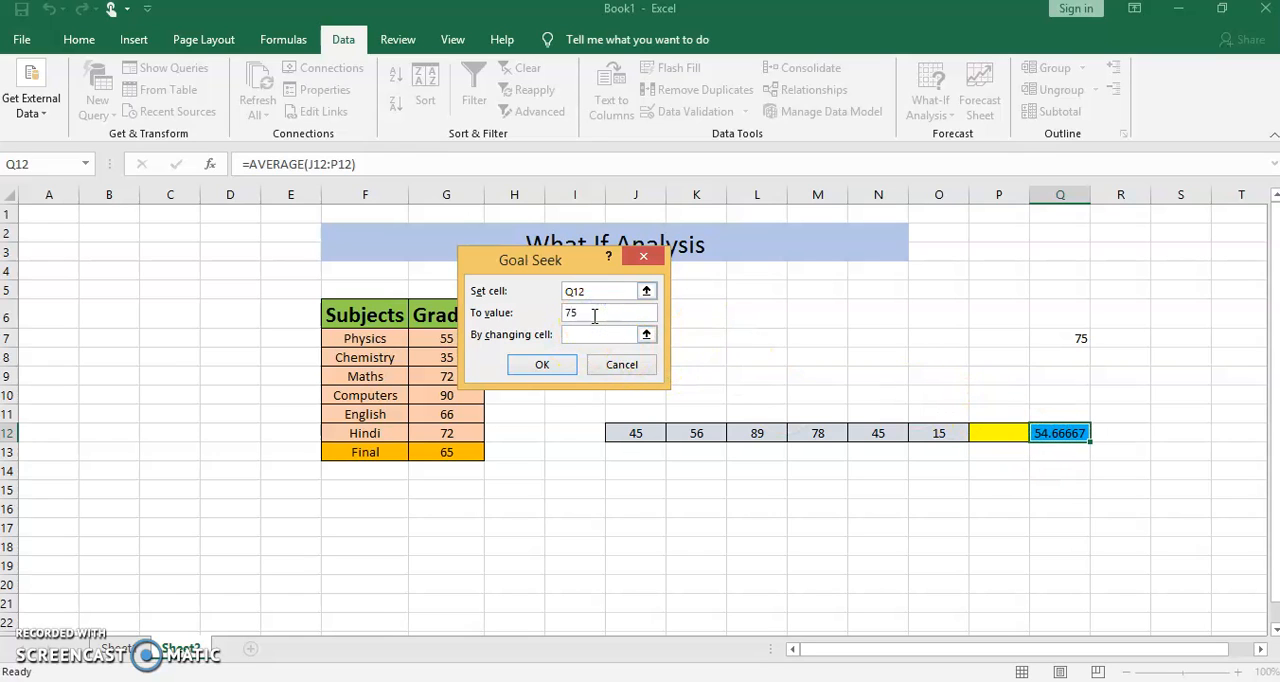
left_click(646, 334)
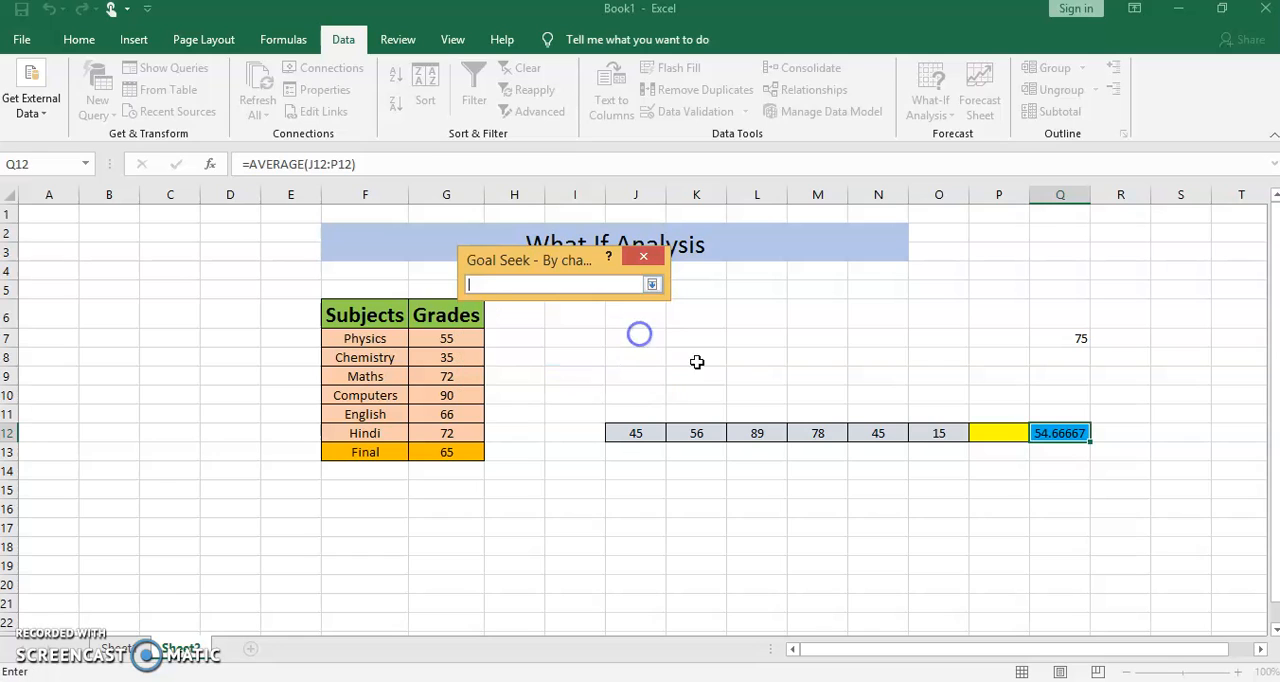
left_click(1000, 433)
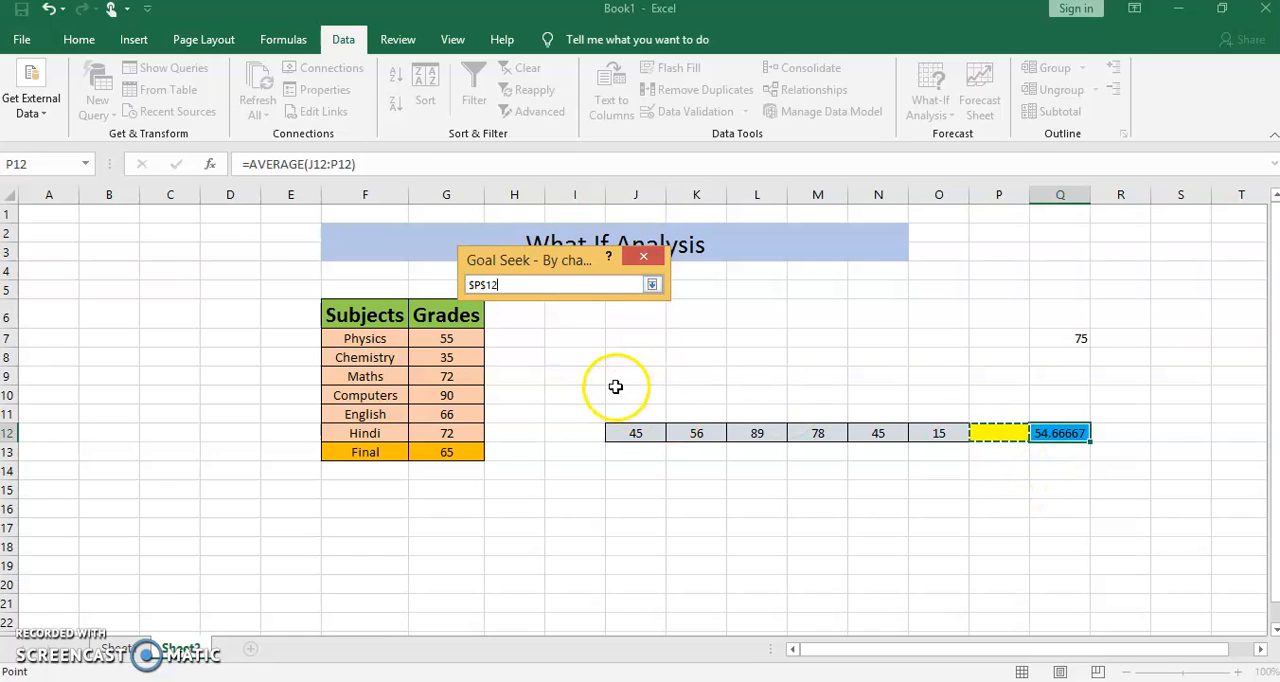
key("Return")
left_click(548, 366)
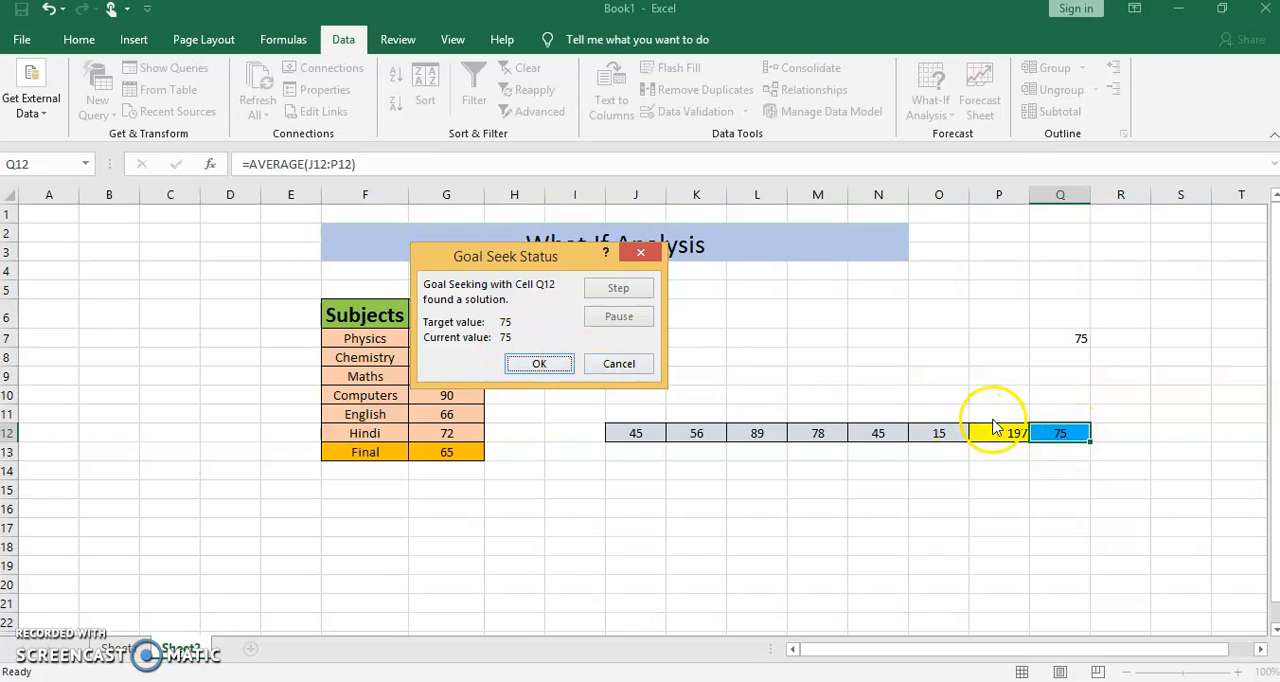
left_click(530, 364)
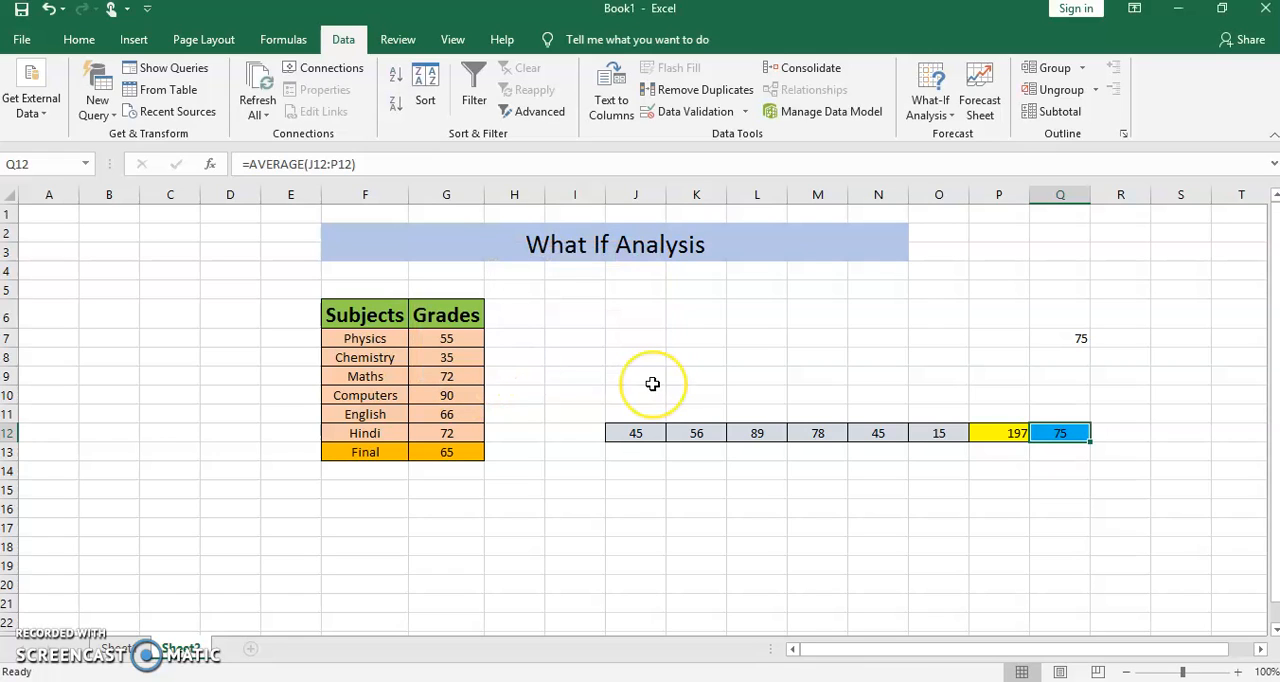